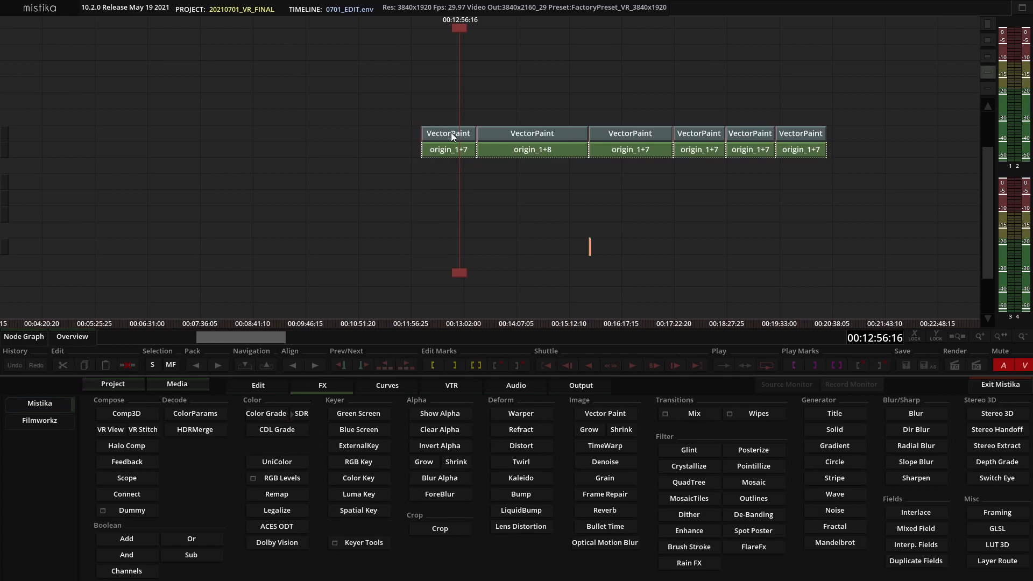
- Open the paint interface for the VectorPaint effect on the first origin_1+7 clip
click(458, 133)
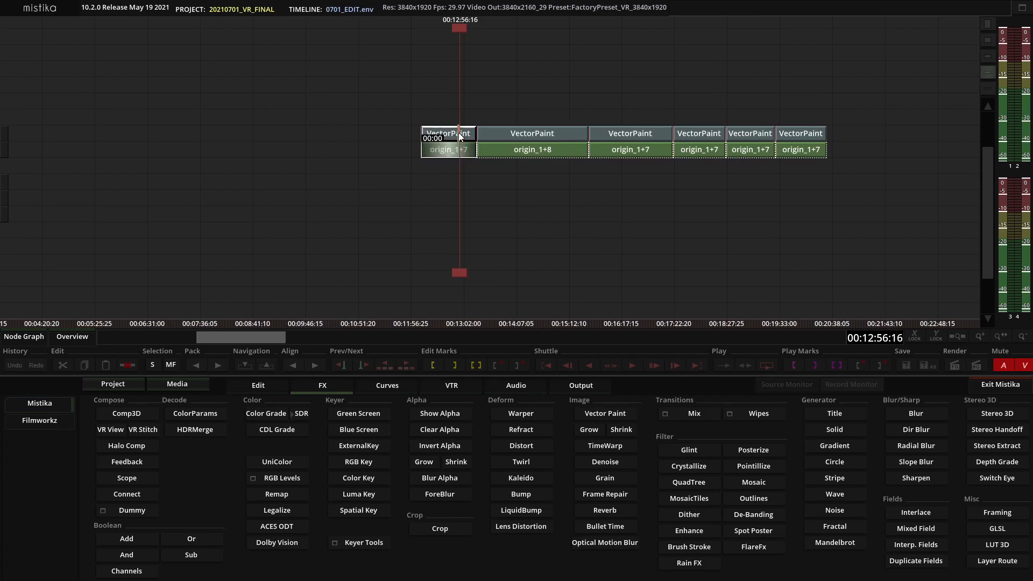
double_click(458, 133)
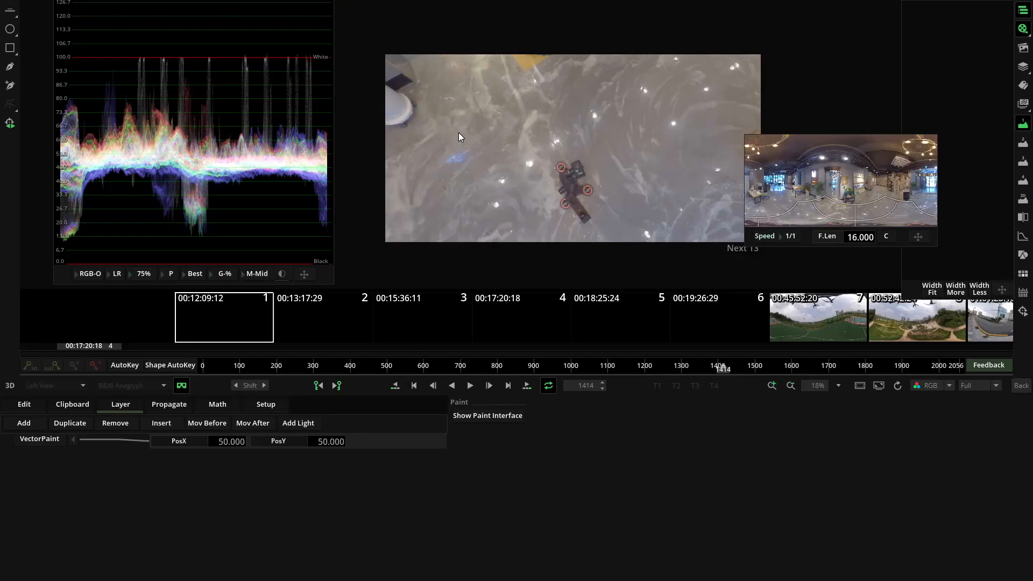
click(483, 415)
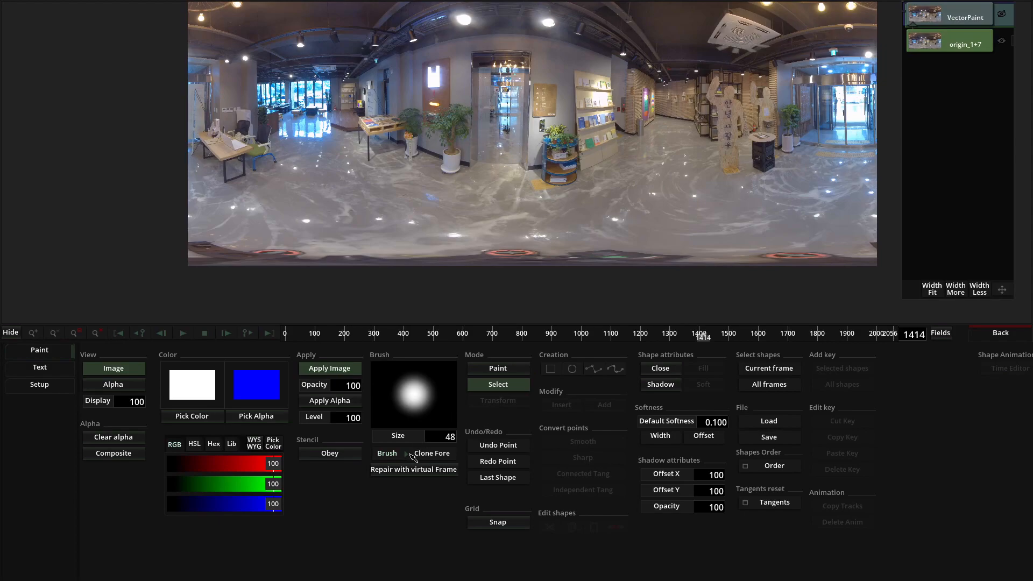
- Set the paint brush type to Clone Fore with a size of 53
click(434, 454)
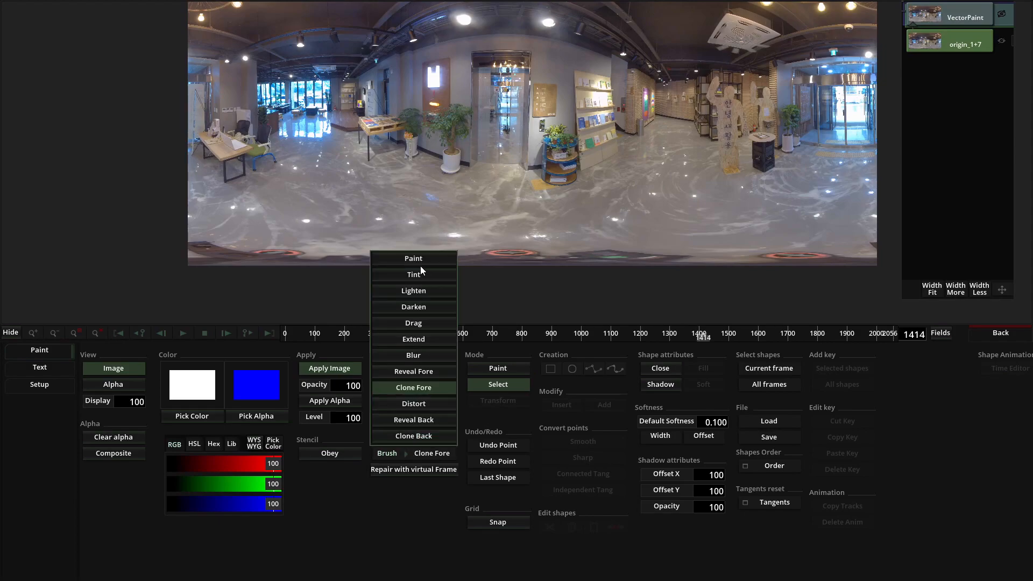
click(402, 386)
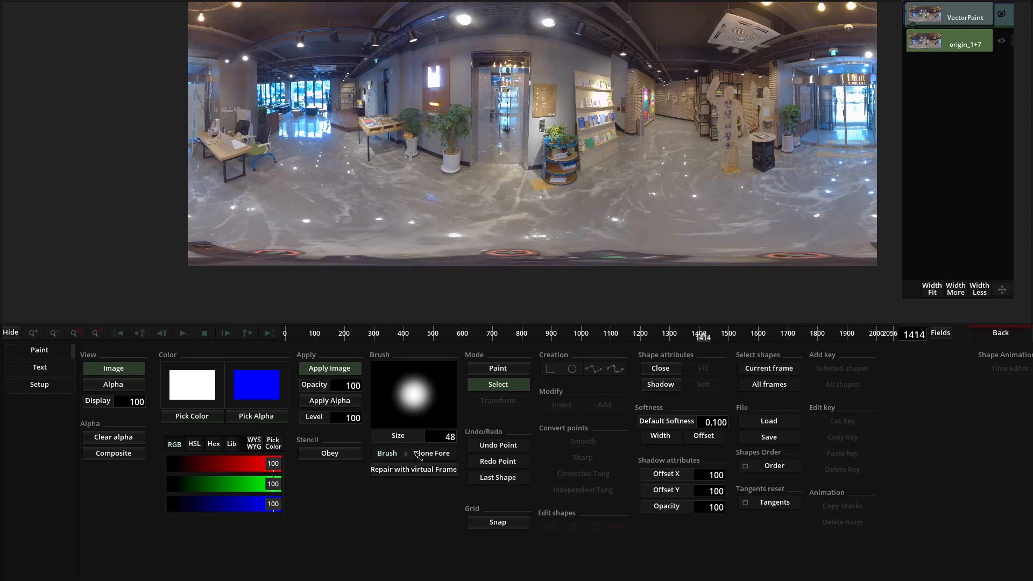
drag(453, 437, 481, 437)
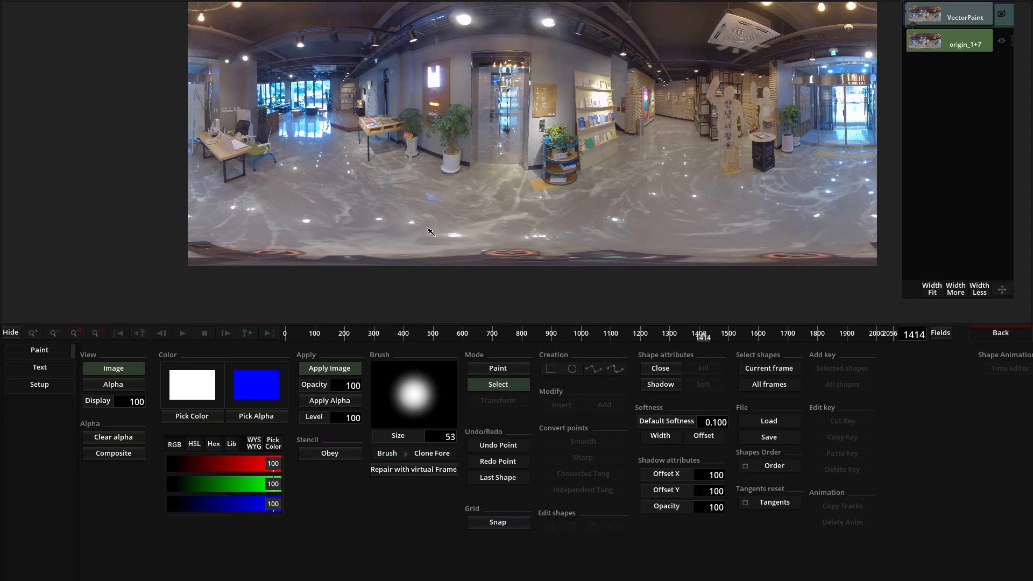
- Paint out the tripod along the bottom edge of the 360° image by cloning the nearby clean marble floor over it
scroll(411, 244, up, 6)
scroll(706, 139, down, 5)
scroll(703, 138, up, 1)
scroll(694, 146, up, 1)
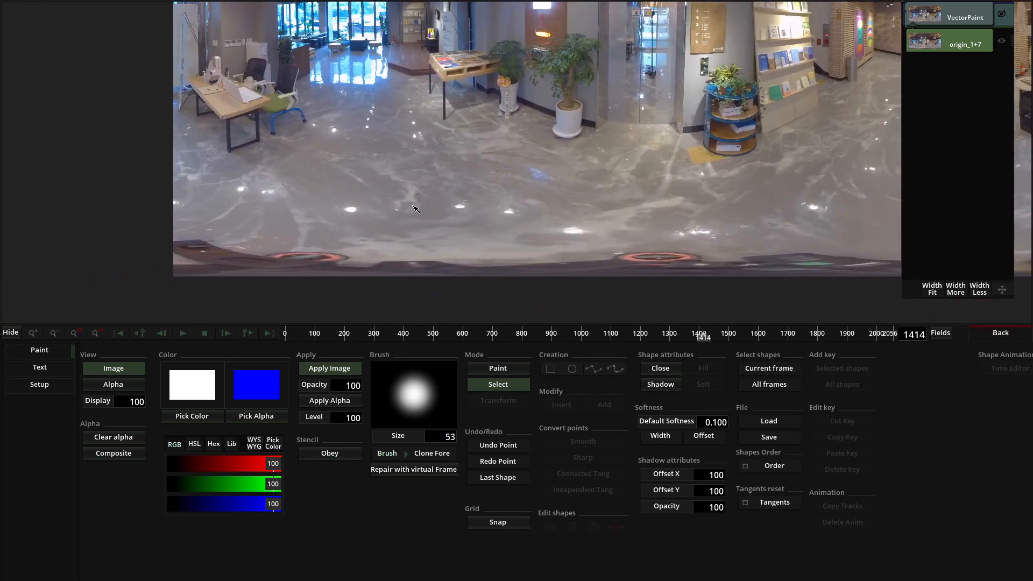
click(413, 206)
click(491, 368)
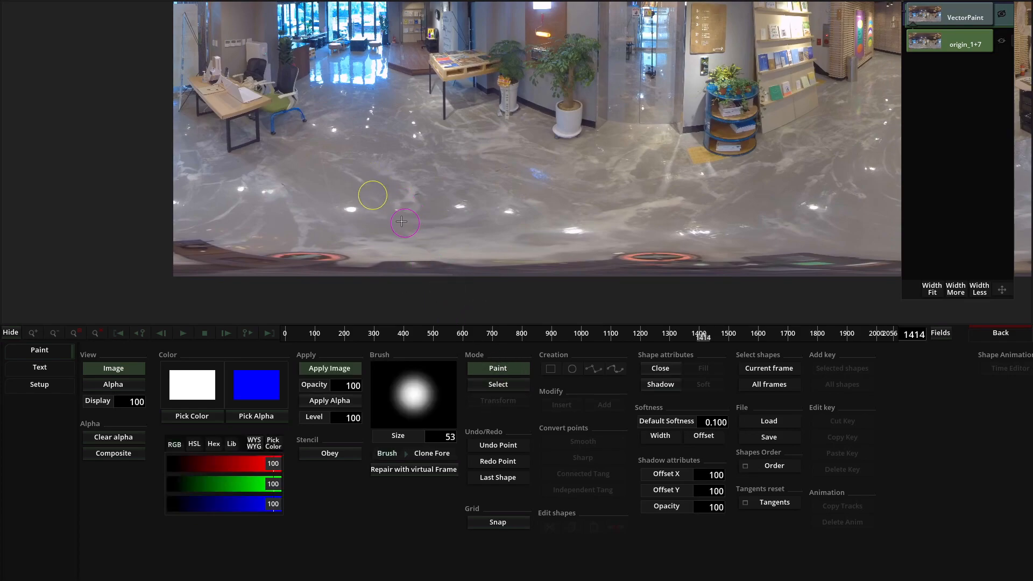
ctrl+click(416, 204)
mouse_move(380, 239)
mouse_down()
mouse_move(341, 258)
mouse_move(374, 237)
mouse_move(337, 252)
mouse_move(353, 251)
mouse_move(331, 265)
mouse_move(237, 255)
mouse_move(259, 251)
mouse_move(225, 247)
mouse_move(236, 237)
mouse_move(198, 239)
mouse_move(226, 272)
mouse_move(283, 227)
mouse_move(324, 235)
mouse_move(285, 238)
mouse_move(430, 236)
mouse_move(395, 240)
mouse_move(463, 223)
mouse_move(453, 227)
mouse_move(473, 223)
mouse_move(422, 260)
mouse_move(547, 273)
mouse_move(632, 252)
mouse_move(670, 258)
mouse_up()
alt+click(630, 224)
alt+click(783, 209)
mouse_move(748, 235)
mouse_down()
mouse_move(676, 273)
mouse_move(749, 239)
mouse_move(550, 232)
mouse_up()
alt+click(637, 228)
mouse_move(624, 231)
mouse_down()
mouse_move(503, 256)
mouse_move(550, 250)
mouse_move(568, 196)
mouse_move(542, 213)
mouse_move(543, 233)
mouse_move(502, 260)
mouse_move(530, 263)
mouse_move(499, 271)
mouse_move(563, 255)
mouse_move(575, 255)
mouse_move(562, 267)
mouse_move(582, 266)
mouse_move(619, 229)
mouse_move(590, 254)
mouse_move(668, 256)
mouse_move(730, 240)
mouse_move(531, 261)
mouse_move(574, 274)
mouse_move(749, 247)
mouse_move(617, 247)
mouse_up()
alt+click(542, 233)
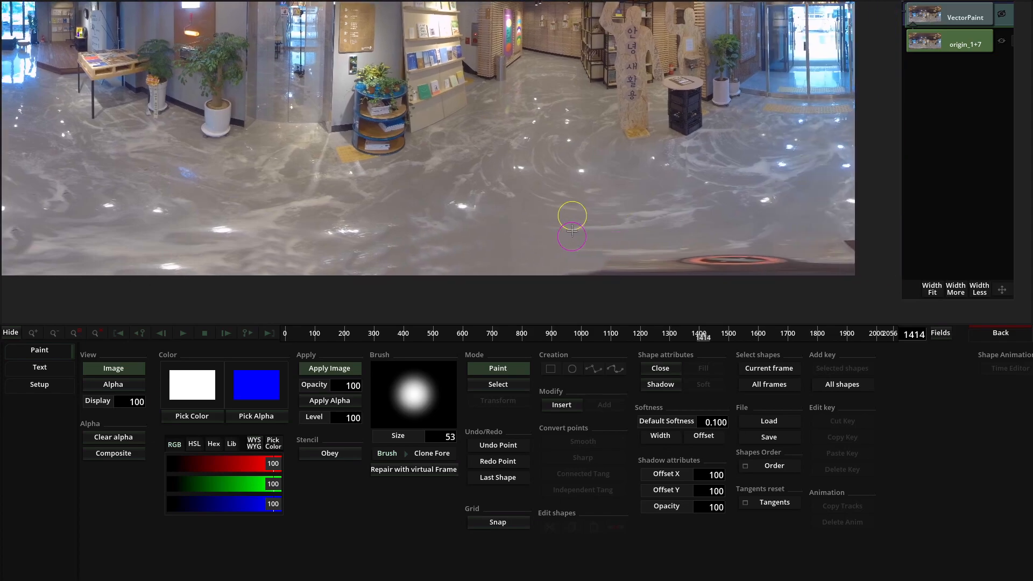
scroll(571, 234, down, 3)
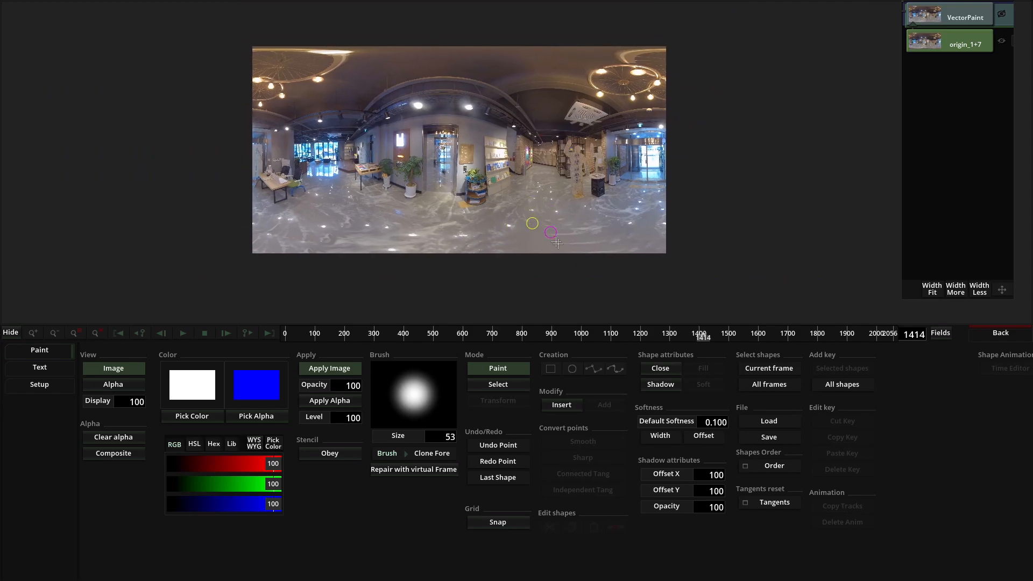
scroll(560, 246, up, 1)
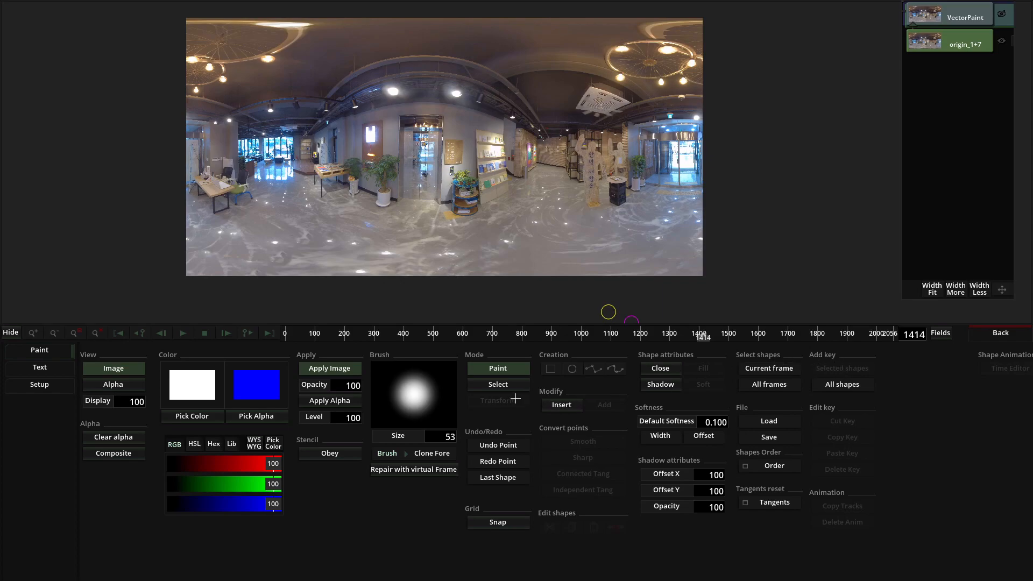
- Select all clone strokes along the image's bottom edge, add a key for the selected shapes, and leave the paint interface
click(502, 384)
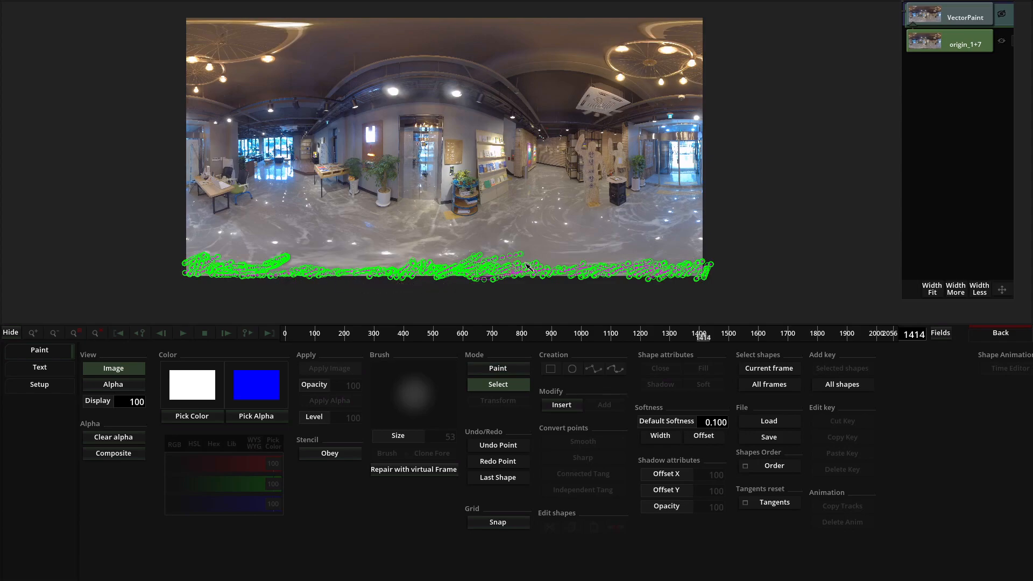
mouse_move(148, 244)
mouse_down()
mouse_move(535, 291)
mouse_move(752, 300)
mouse_up()
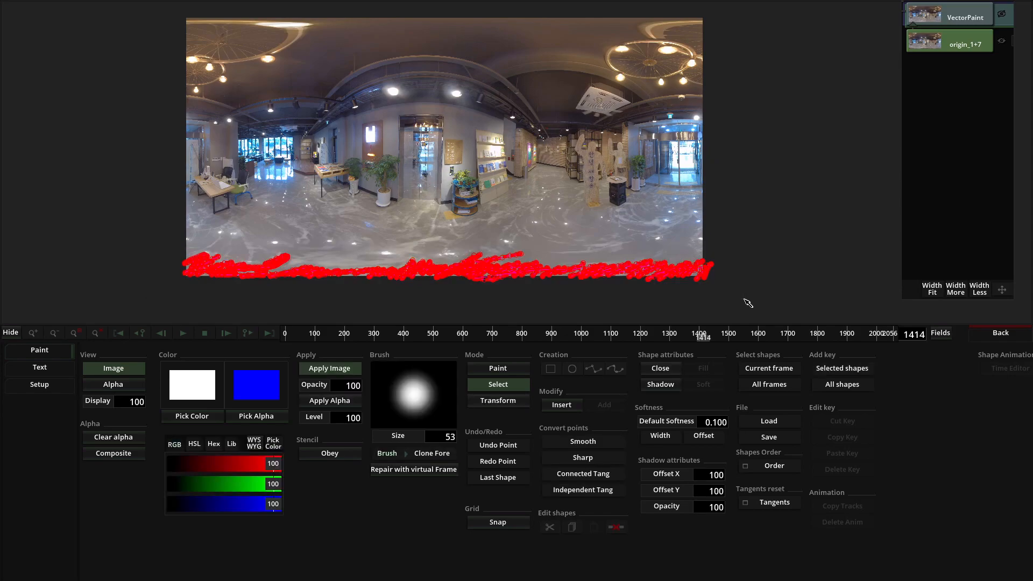
click(855, 372)
click(1001, 332)
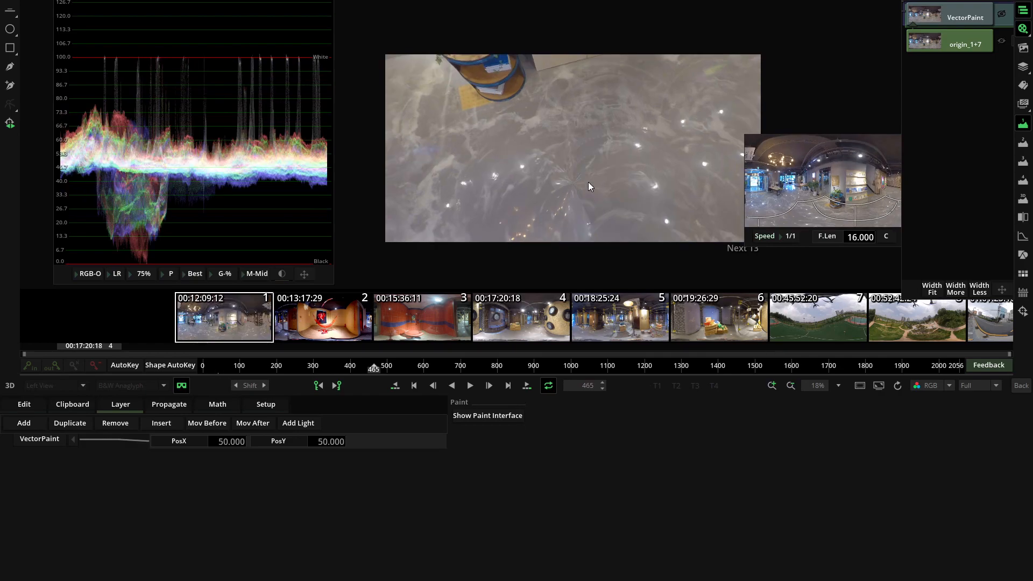
- Paste a copy of the first origin_1+7 clip without its effect before the sequence, and move the playhead onto it at 00:11:24:07
click(1020, 385)
click(552, 256)
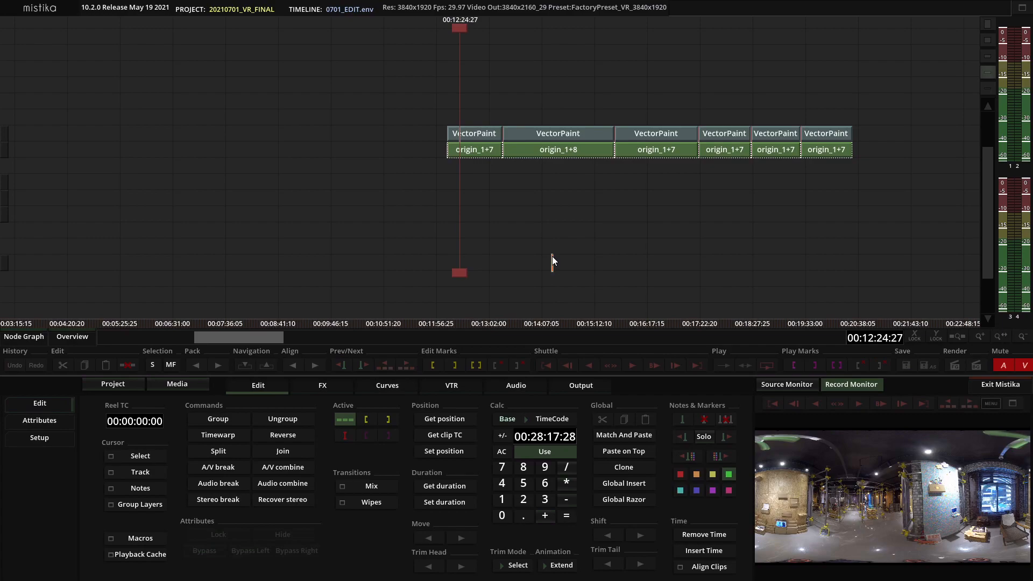
click(479, 154)
click(385, 151)
key(ctrl+v)
click(406, 182)
drag(460, 273, 411, 261)
scroll(411, 261, up, 1)
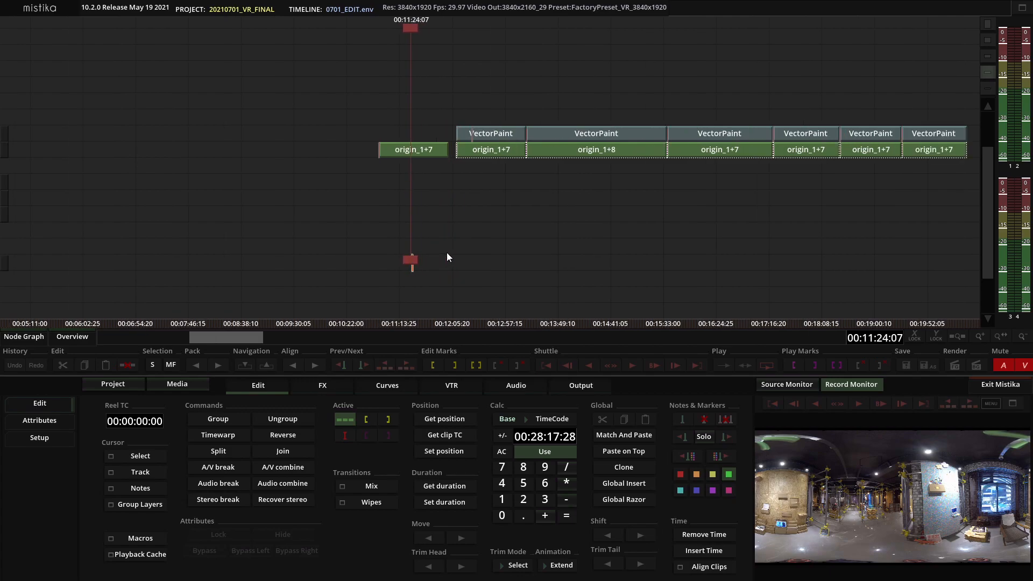
- Apply a Framing effect to the copied origin_1+7 clip and open its settings
click(431, 151)
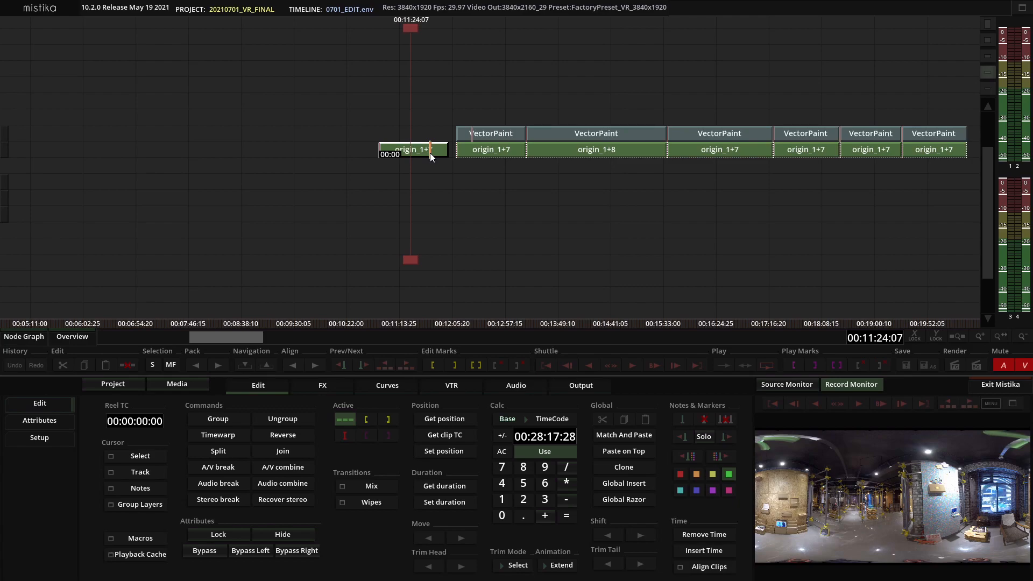
click(319, 388)
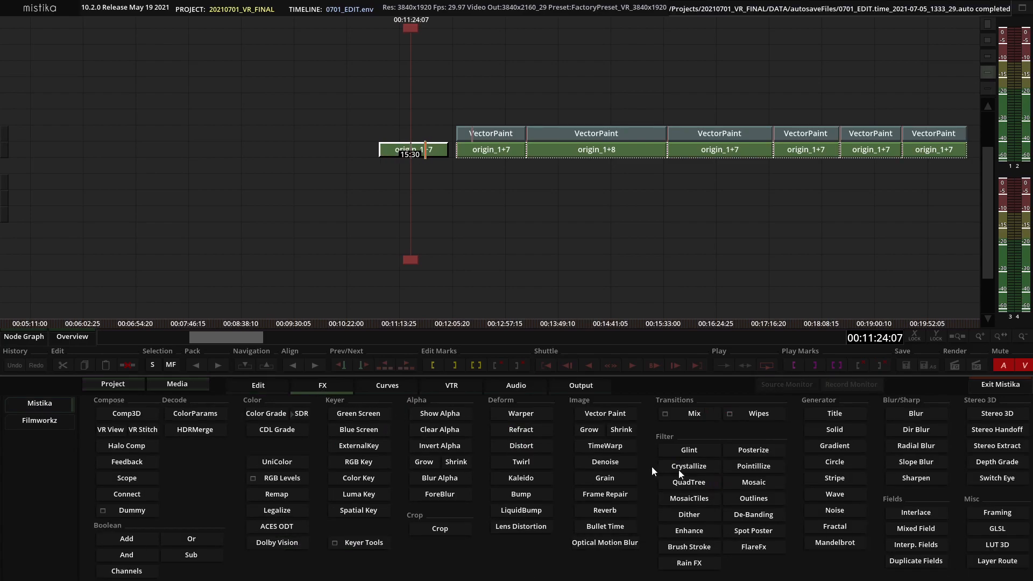
click(992, 511)
double_click(416, 132)
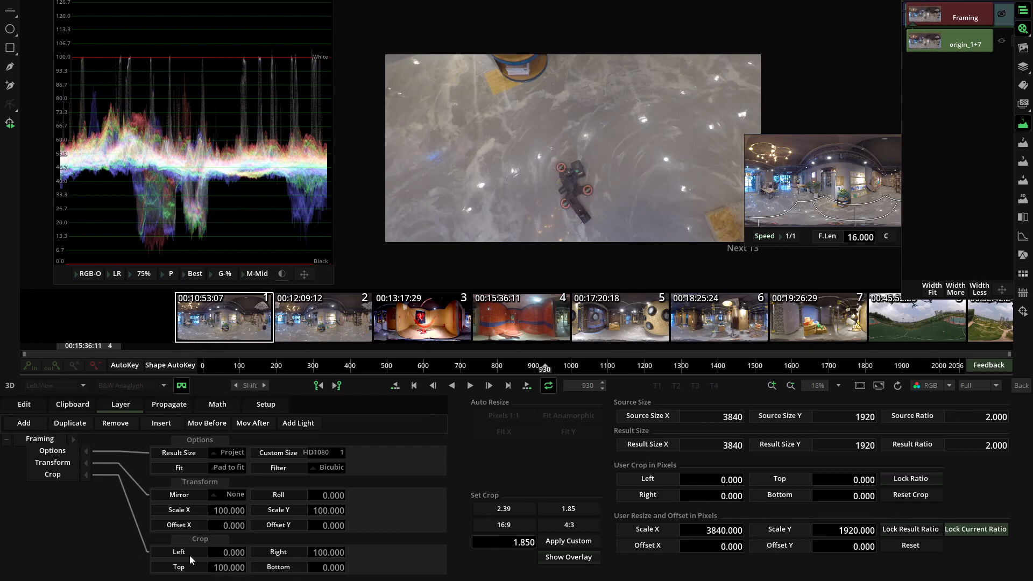
- Set the Framing effect's bottom crop to 7.000 to cut out the tripod, check the floor view, and return to the timeline
drag(326, 568, 363, 555)
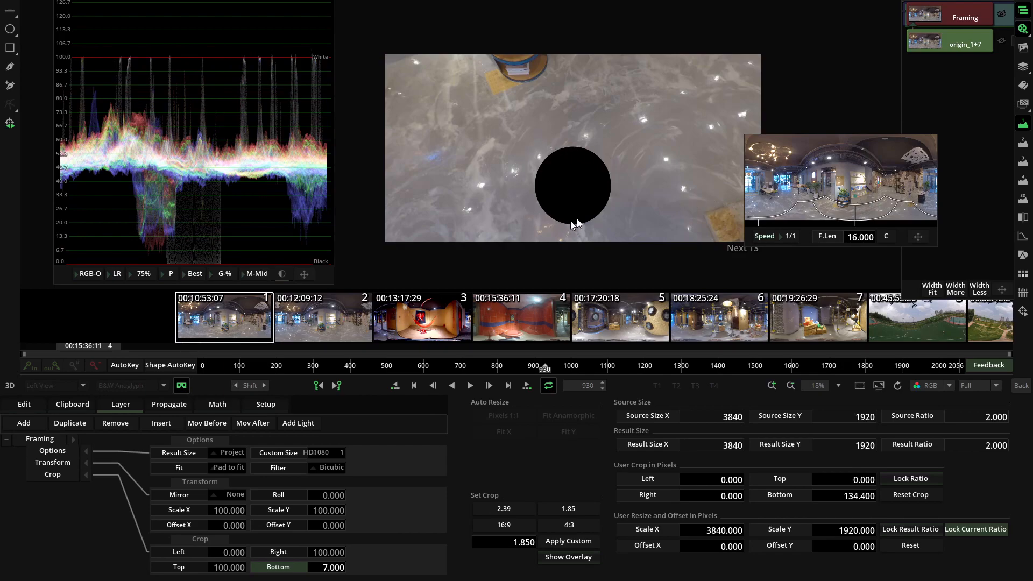
drag(867, 213, 824, 215)
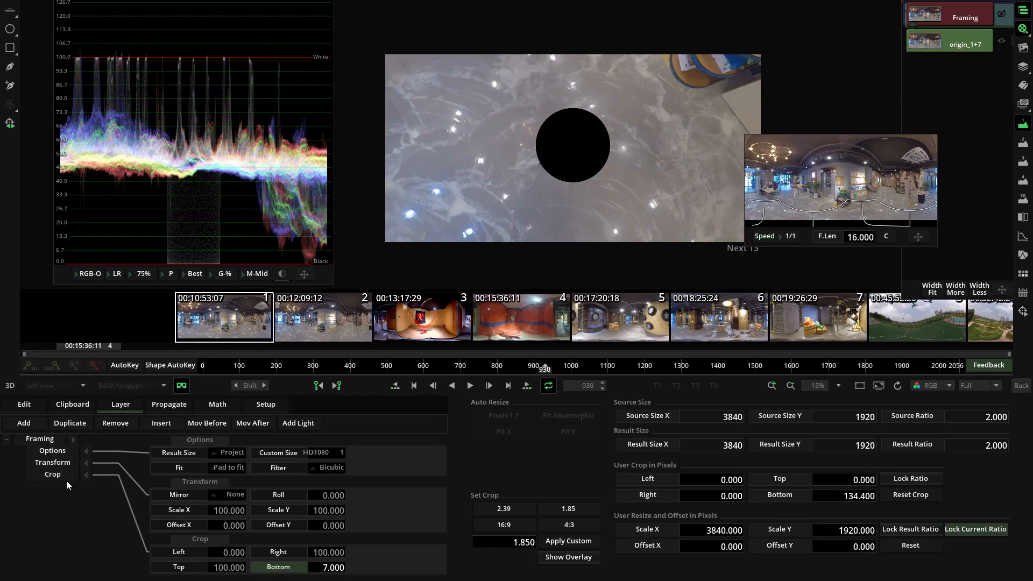
click(47, 438)
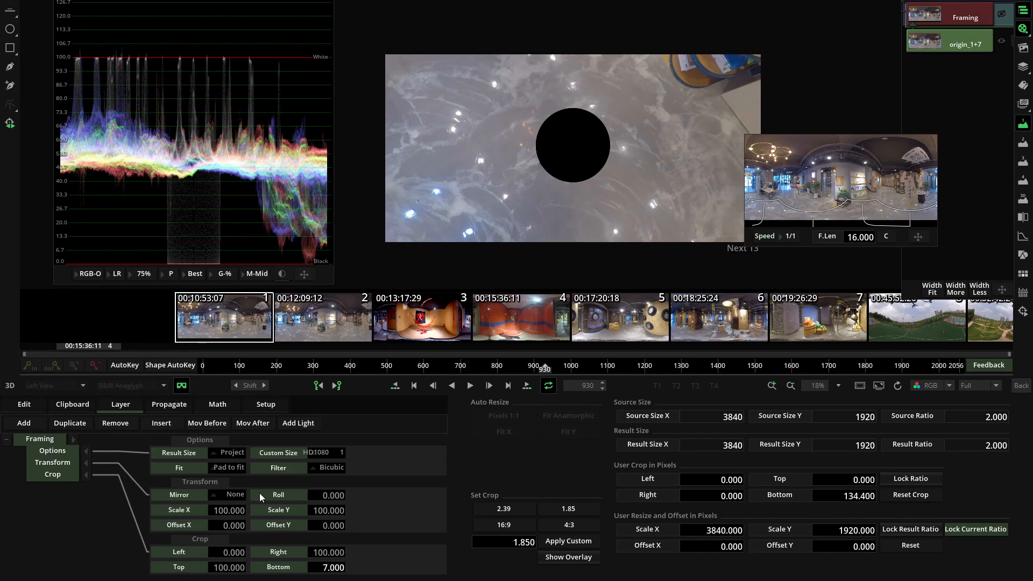
click(1027, 386)
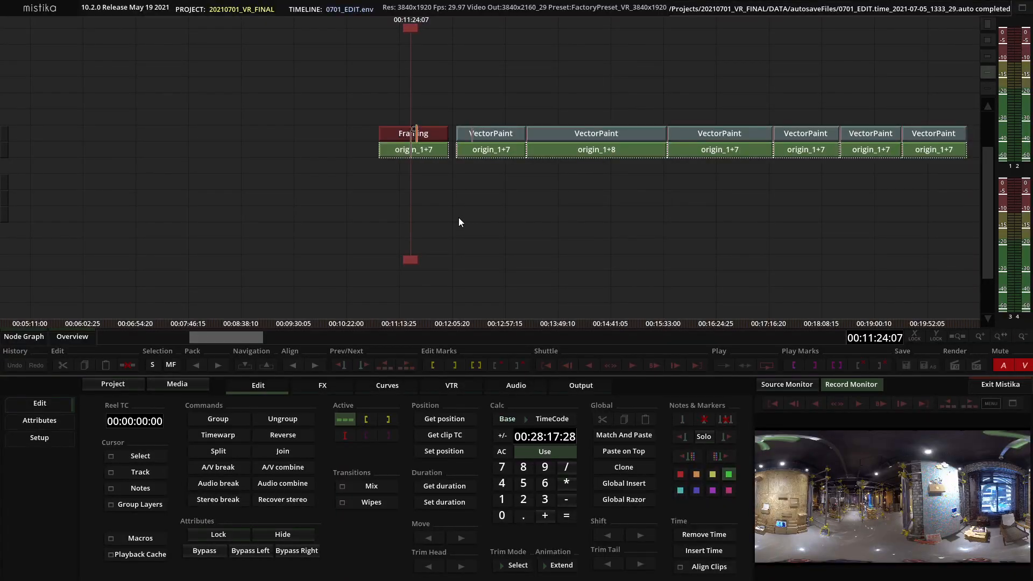
- Paste another copy of the origin_1+7 clip before the Framing clip and move the playhead onto it at 00:10:23:29
key(ctrl+c)
click(303, 149)
key(ctrl+v)
click(325, 167)
drag(408, 258, 351, 240)
- Import mistika_vr.png from the VR_Source folder onto the timeline, linking it in the project's DATA folder as mistika_vr
click(173, 387)
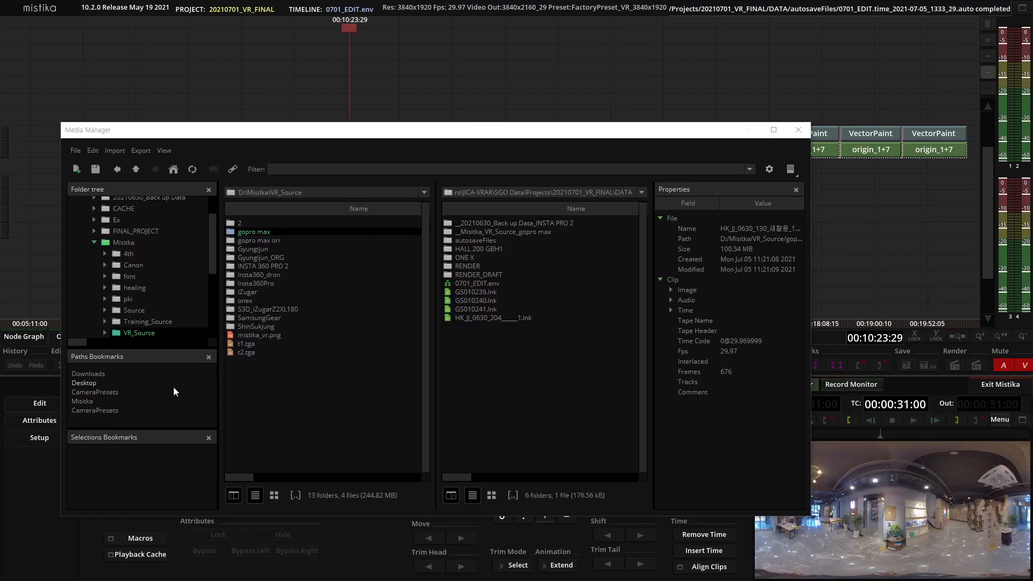
click(250, 386)
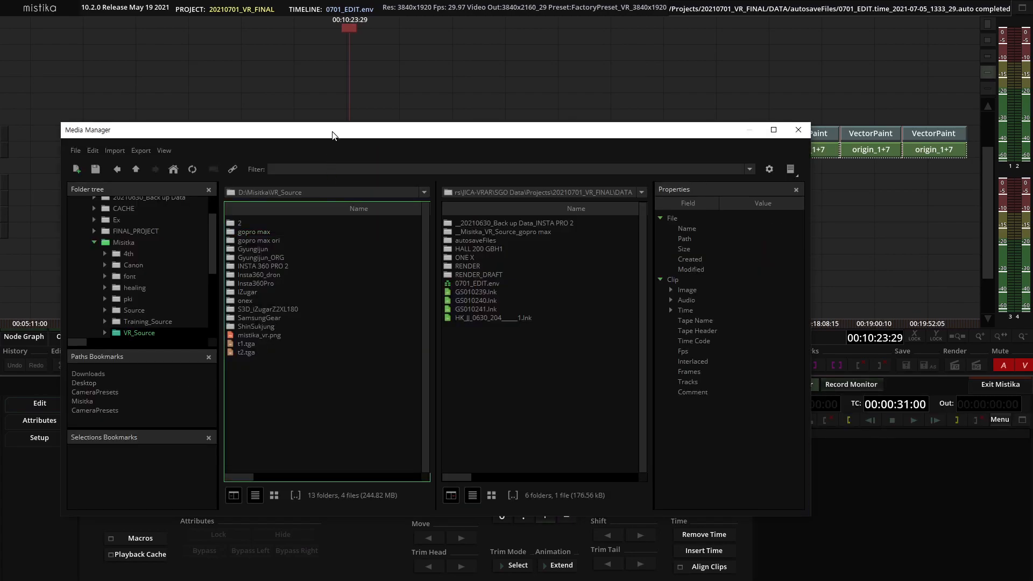
drag(334, 131, 487, 291)
click(416, 496)
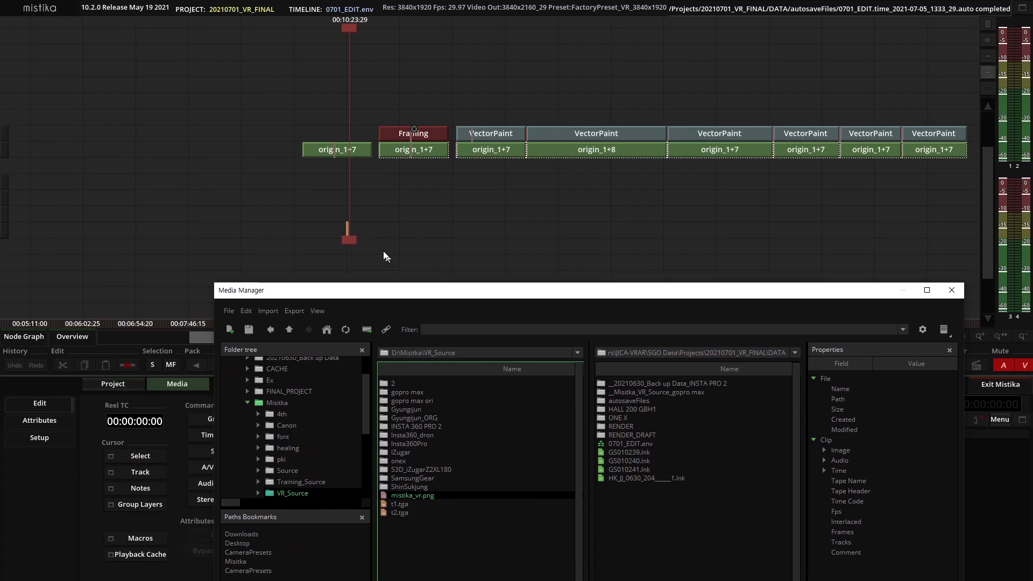
click(339, 212)
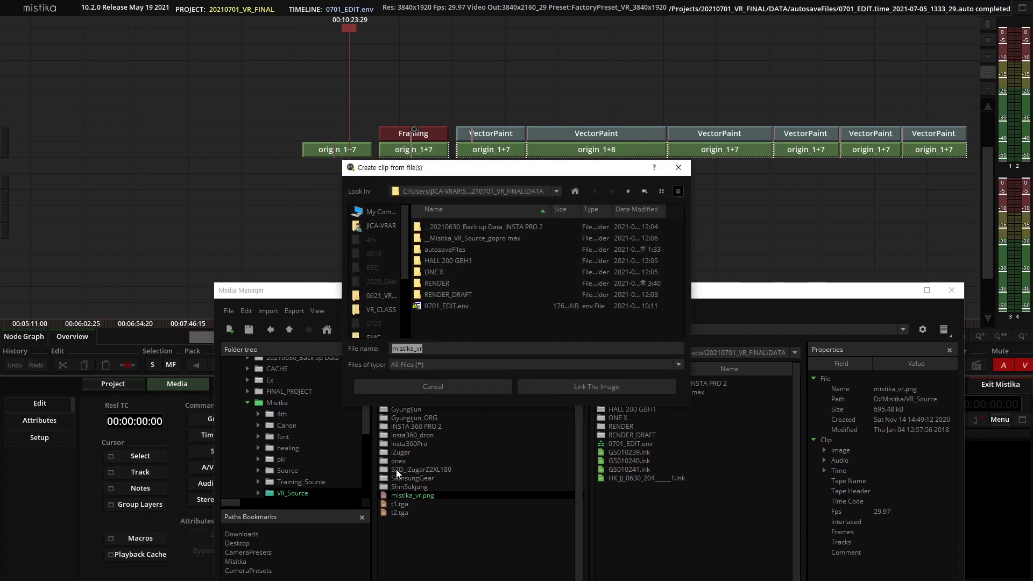
click(554, 388)
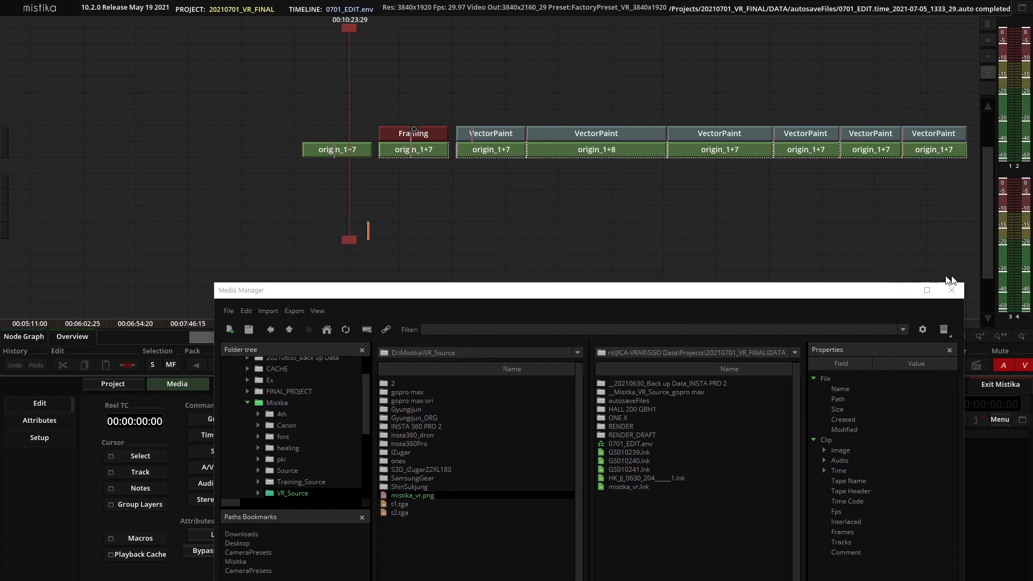
click(951, 290)
- Set the mistika_vr clip to the first origin_1+7 clip's duration of 00:01:08:17 and place it directly beneath that clip
scroll(347, 216, up, 3)
scroll(418, 249, up, 1)
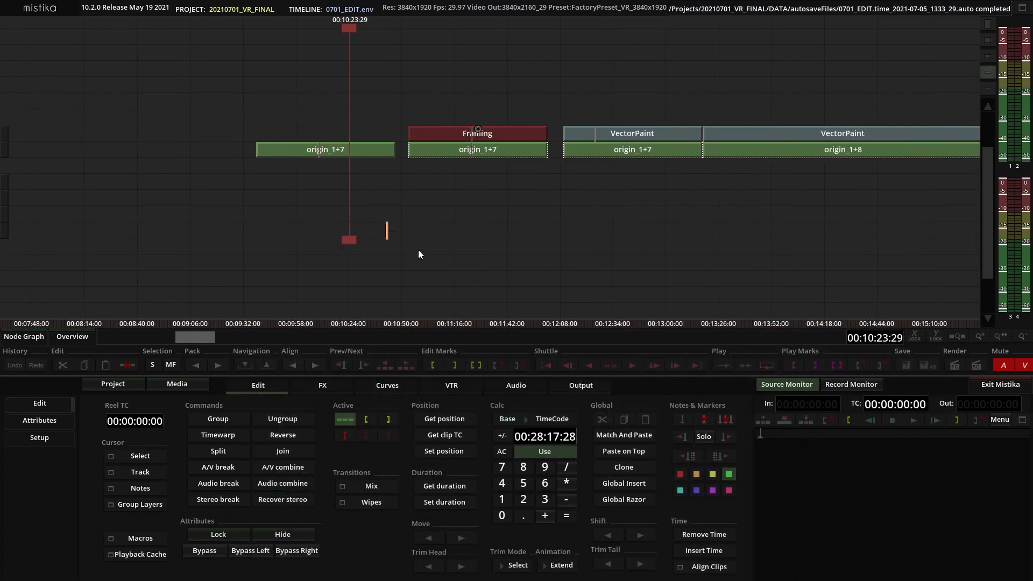
scroll(418, 250, down, 2)
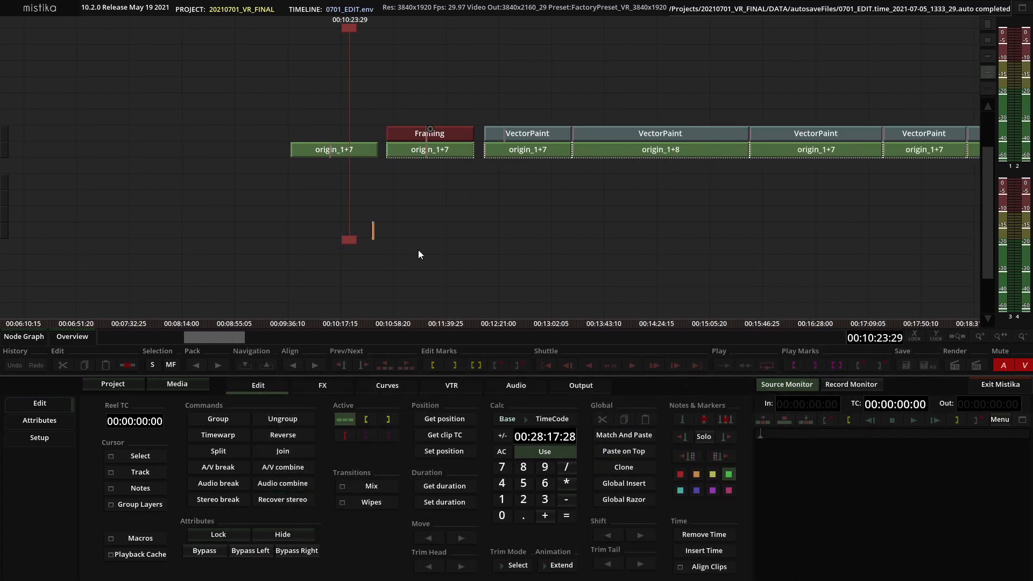
click(336, 149)
click(357, 259)
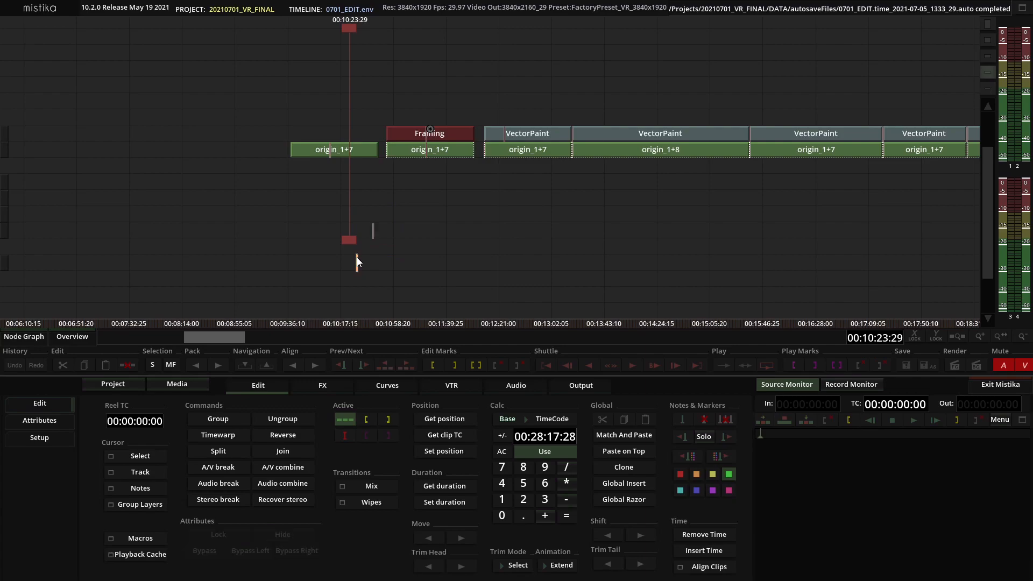
click(333, 148)
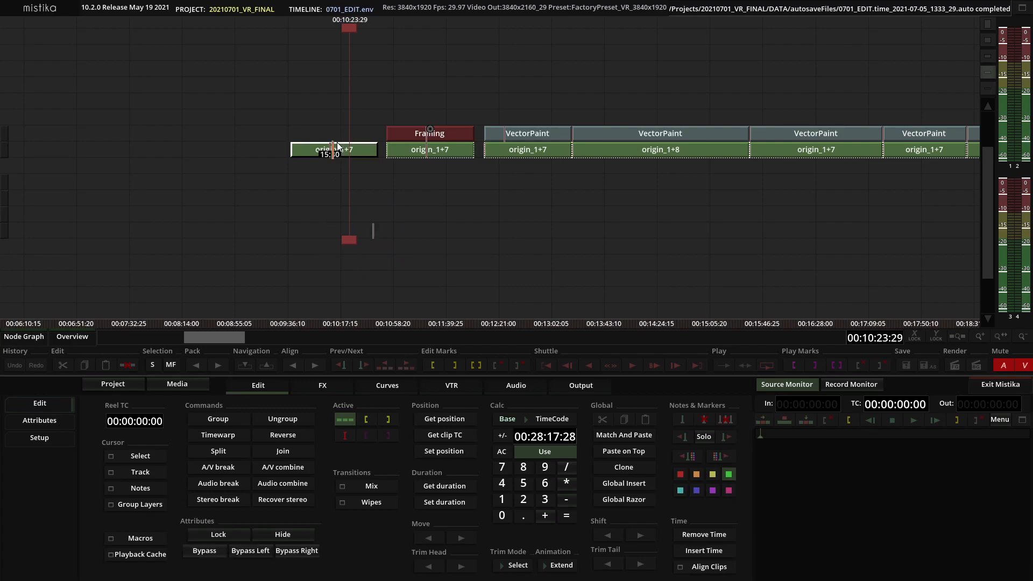
click(464, 485)
click(366, 224)
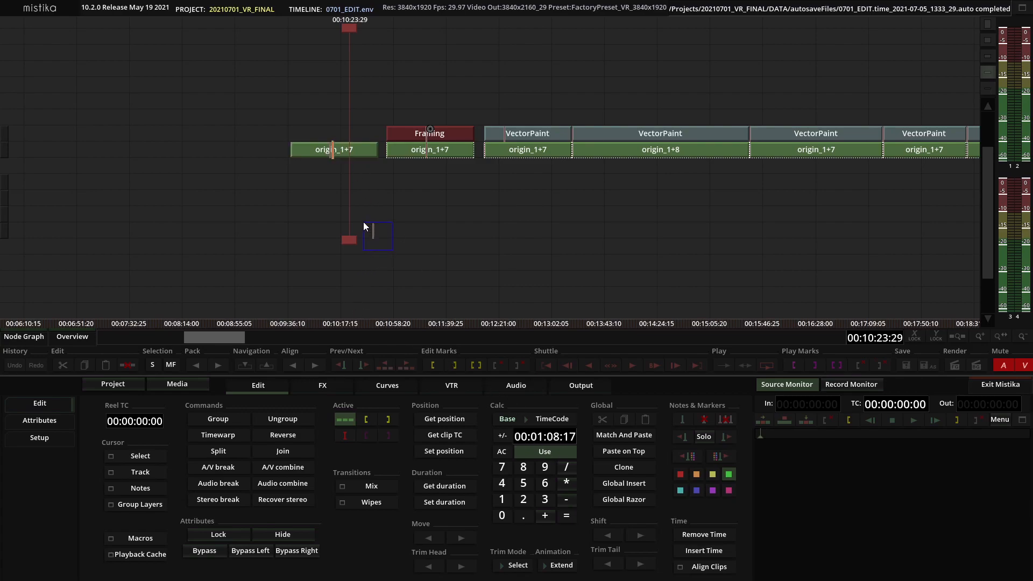
click(448, 500)
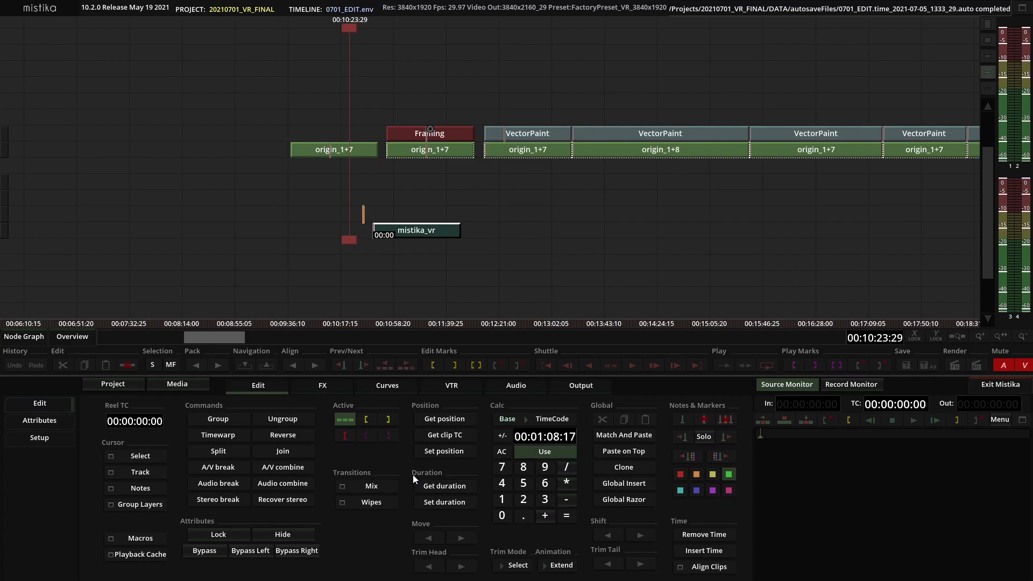
drag(394, 230, 311, 167)
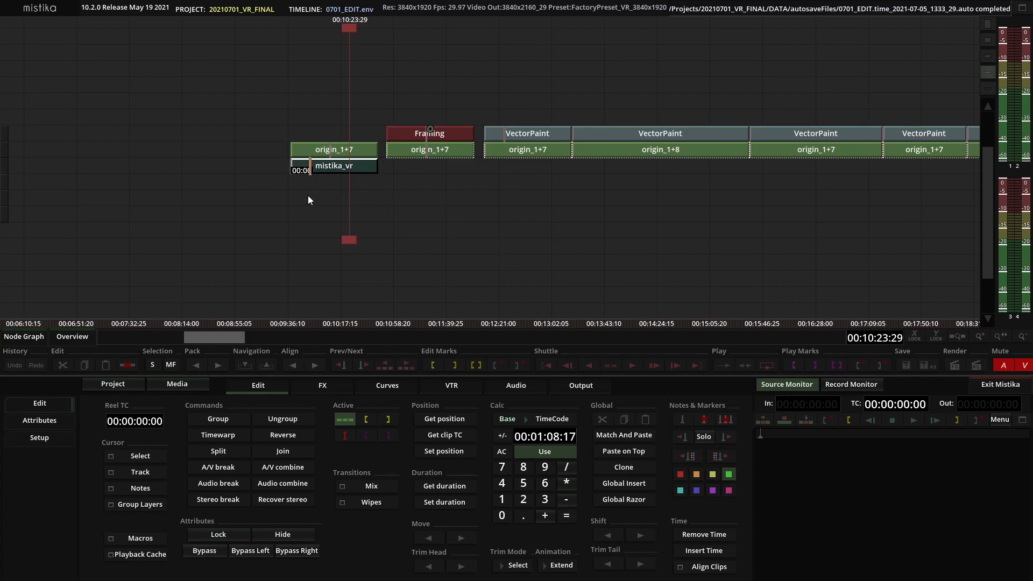
- Move the playhead to 00:10:13:09 over the first origin_1+7 clip and the mistika_vr clip beneath it
scroll(378, 221, up, 2)
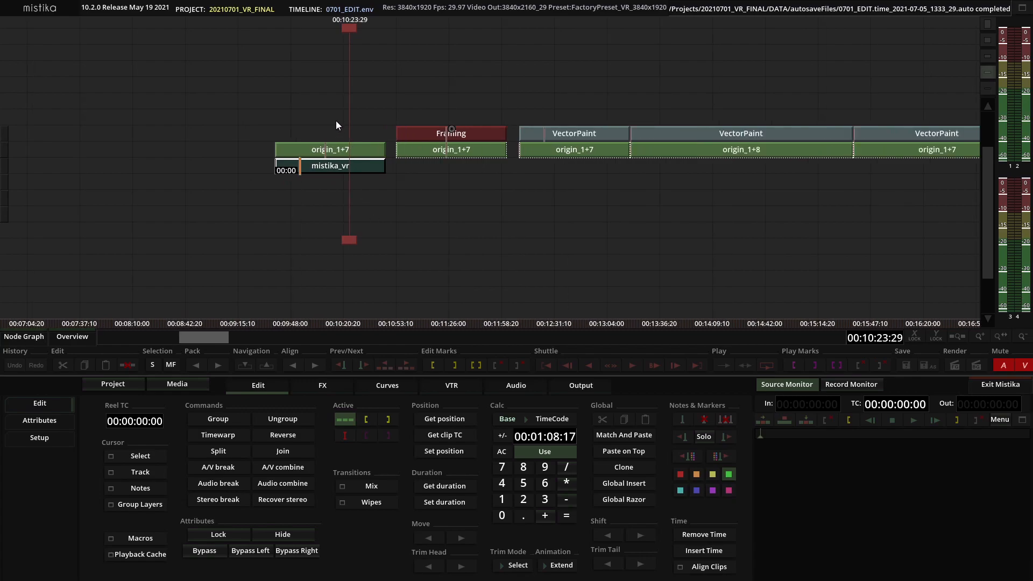
right_click(375, 203)
click(321, 182)
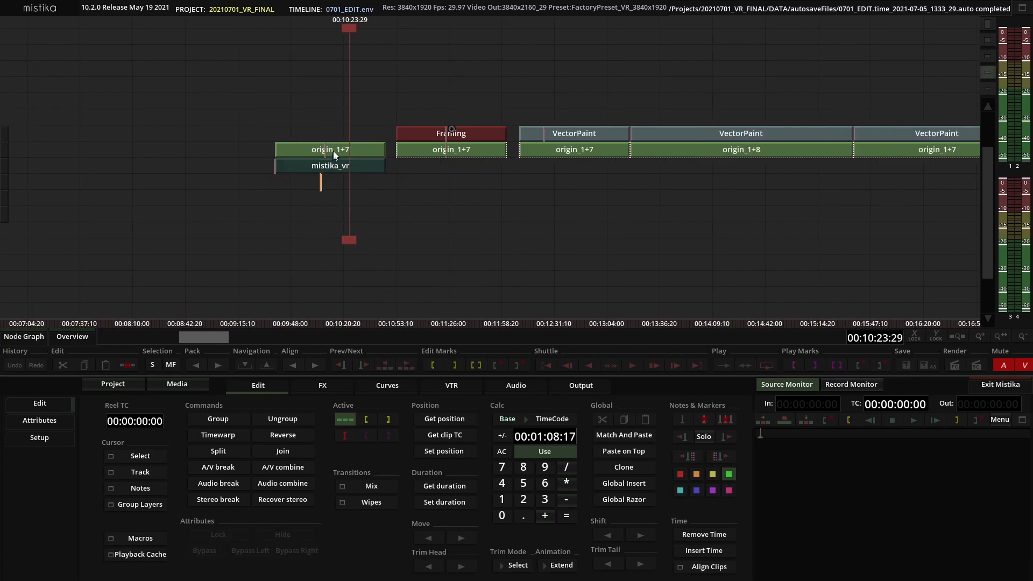
drag(347, 241, 331, 228)
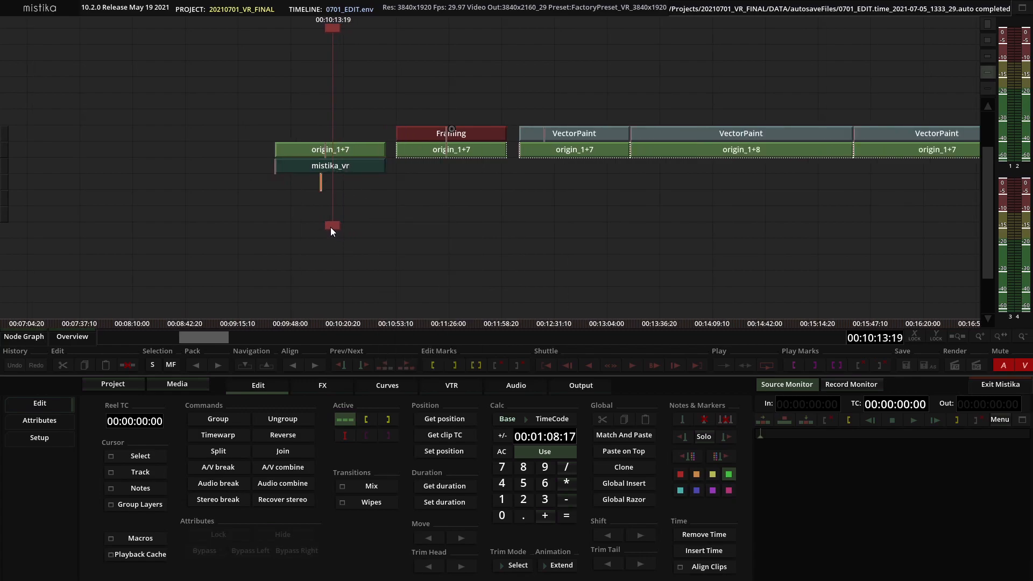
click(331, 234)
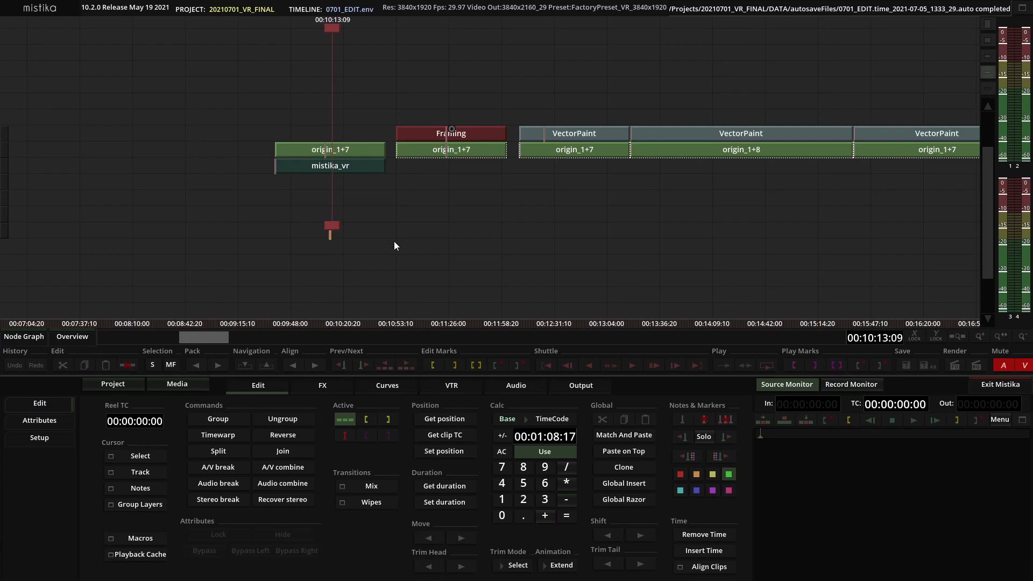
- Move the mistika_vr clip one track down and add a VR Stitch effect on top of it
drag(353, 172, 354, 182)
click(323, 383)
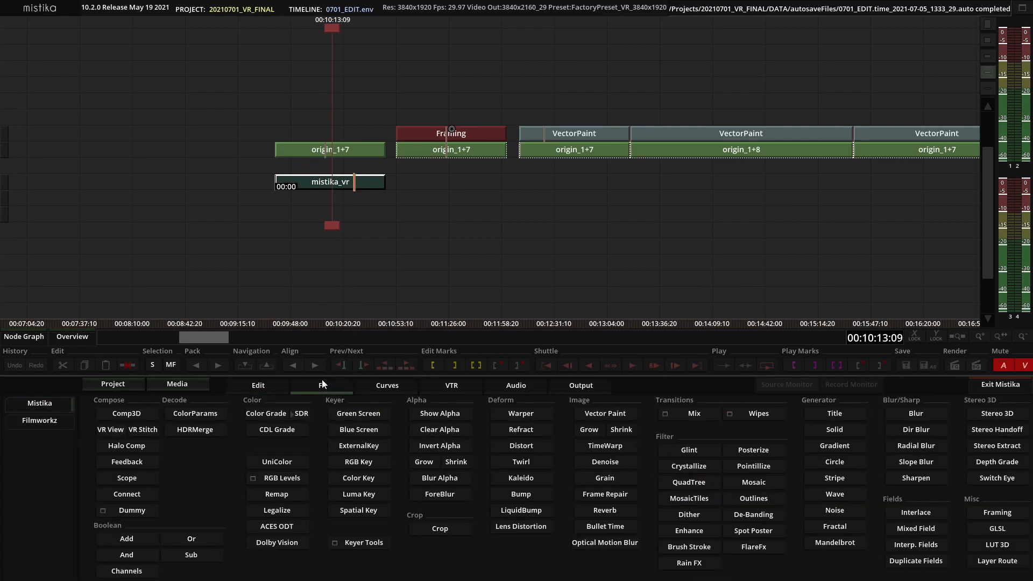
click(143, 429)
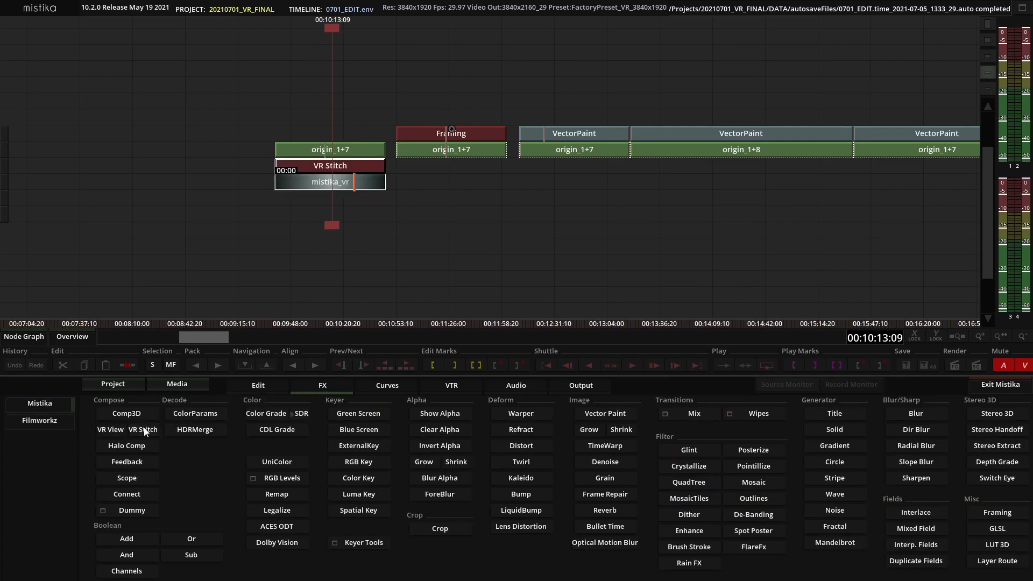
click(326, 284)
scroll(343, 266, up, 2)
scroll(343, 267, down, 1)
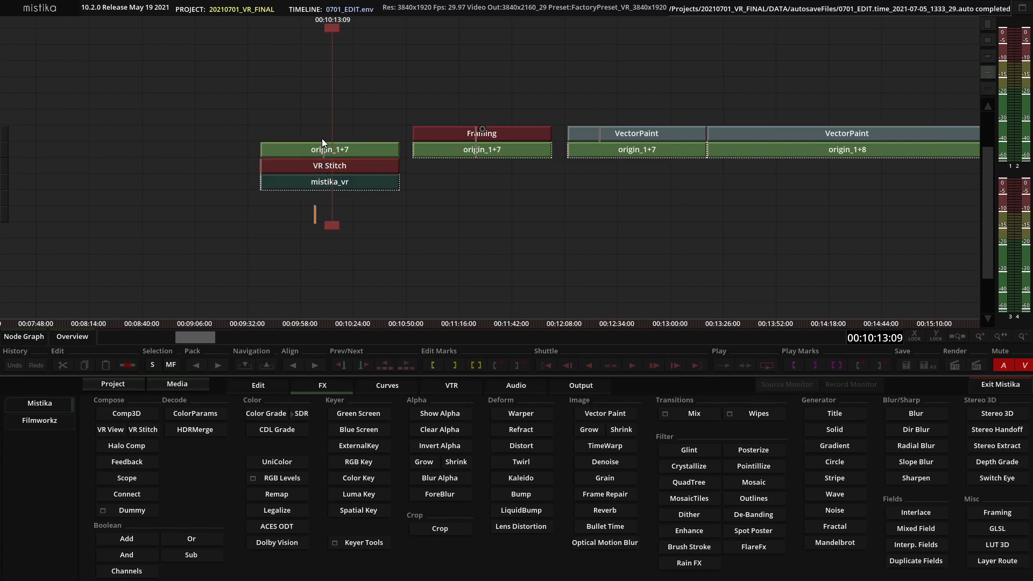
- Add a Comp3D effect over the origin_1+7, VR Stitch and mistika_vr stack and preview the composite
click(354, 199)
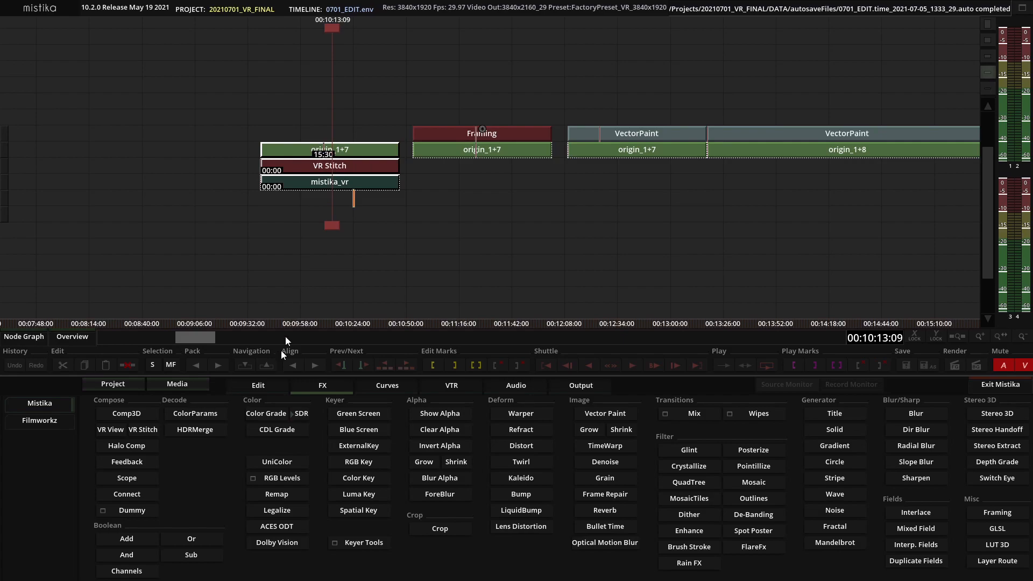
click(137, 413)
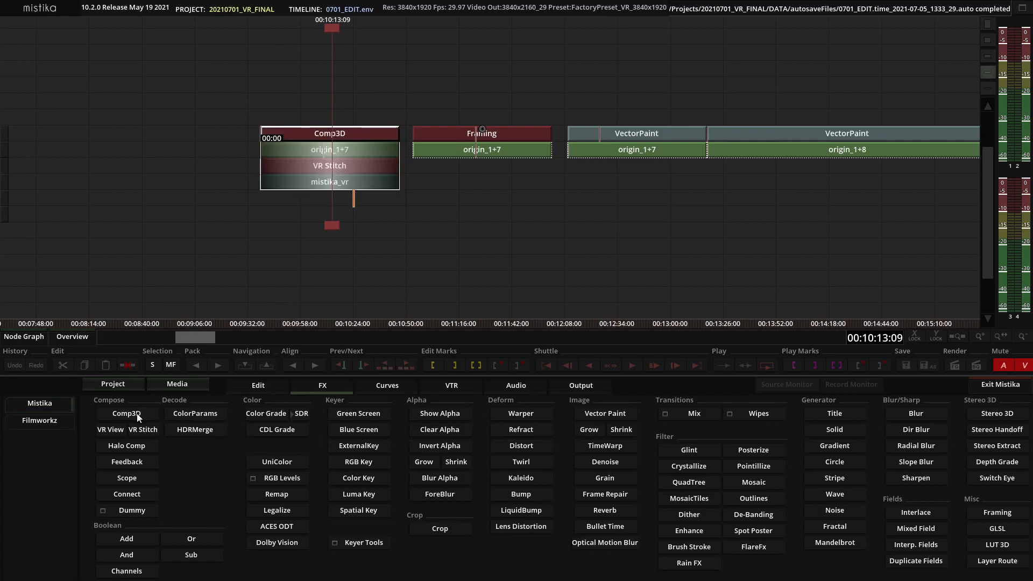
click(270, 247)
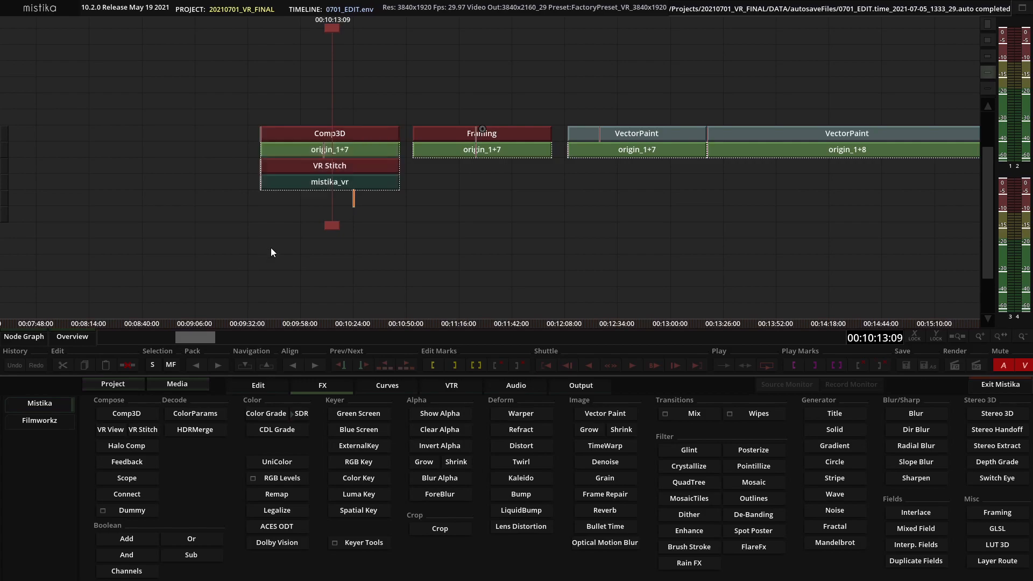
click(370, 181)
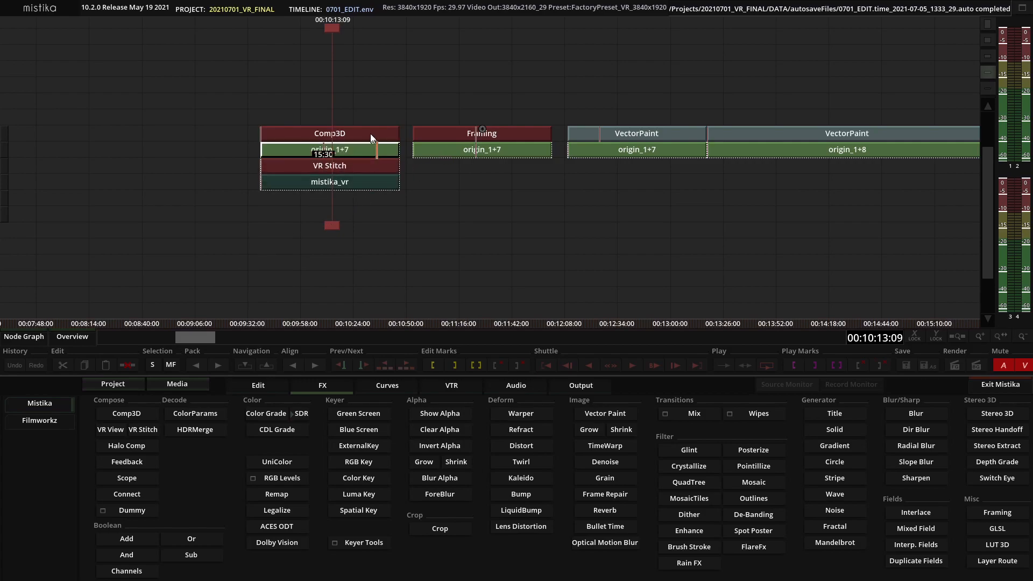
click(369, 134)
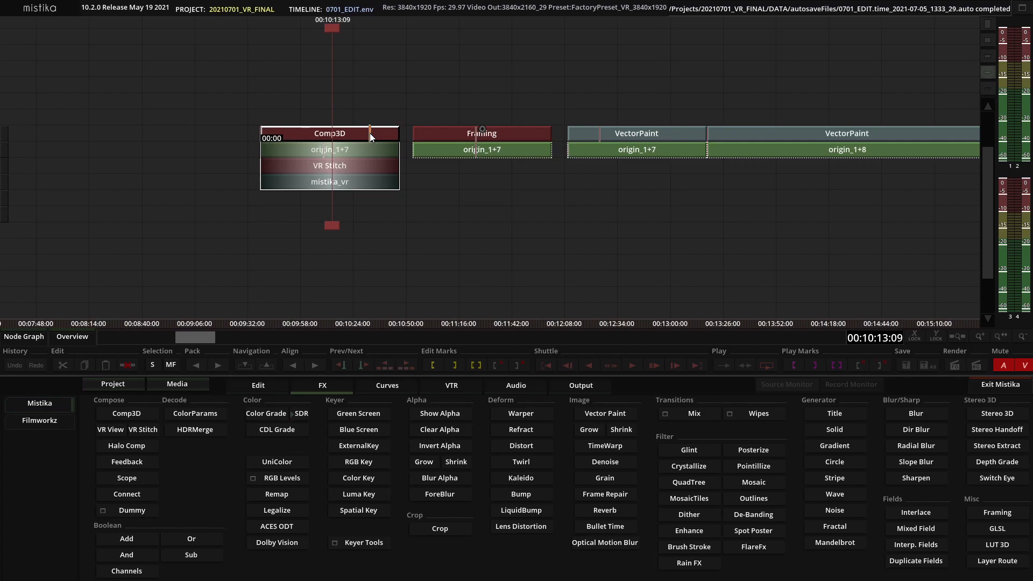
double_click(370, 134)
click(1018, 389)
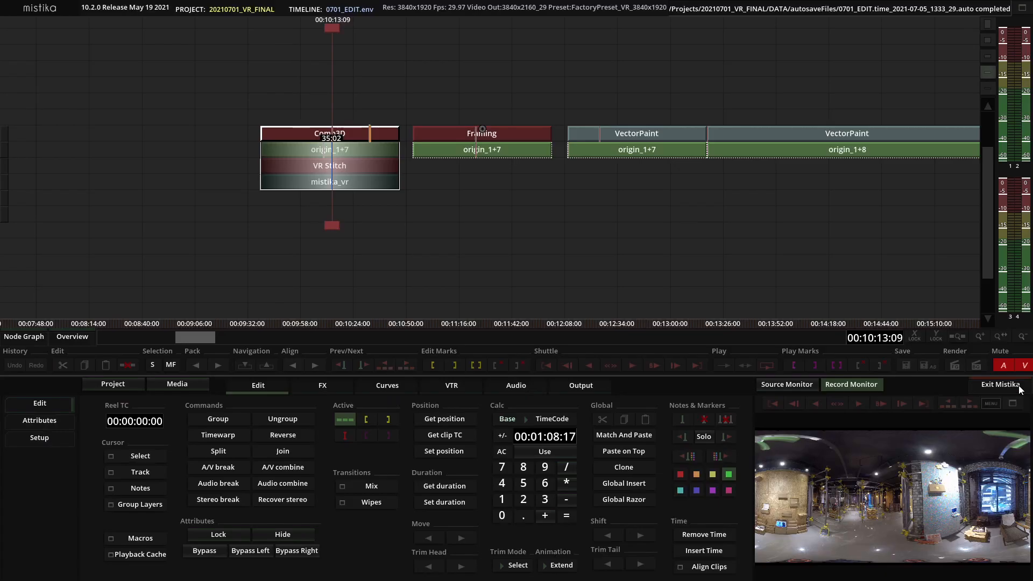
- Move the origin_1+7 clip and its Comp3D effect up one track, leaving a gap above the VR Stitch
click(330, 152)
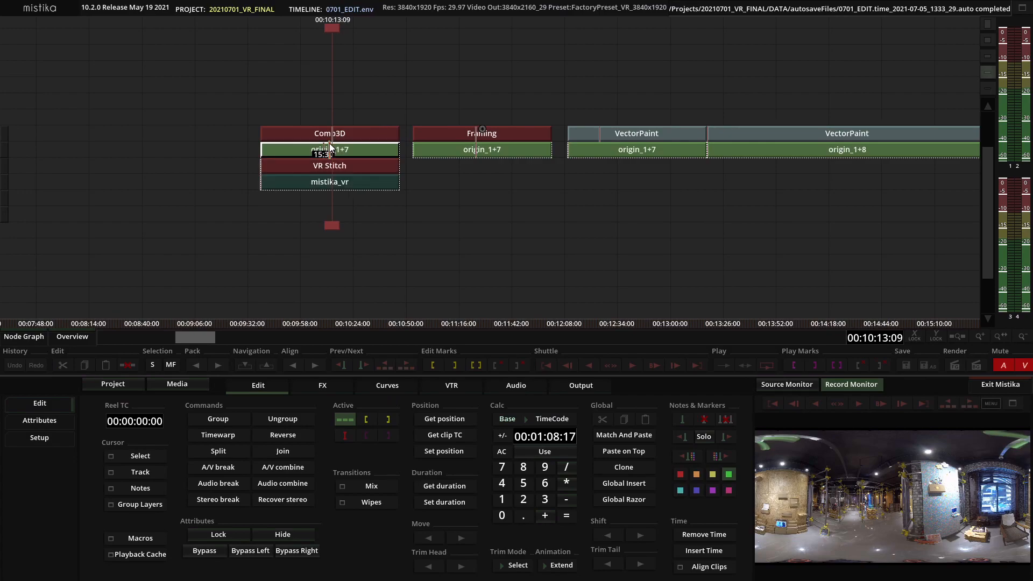
mouse_move(333, 138)
mouse_down()
mouse_move(341, 114)
mouse_move(343, 128)
mouse_up()
click(347, 120)
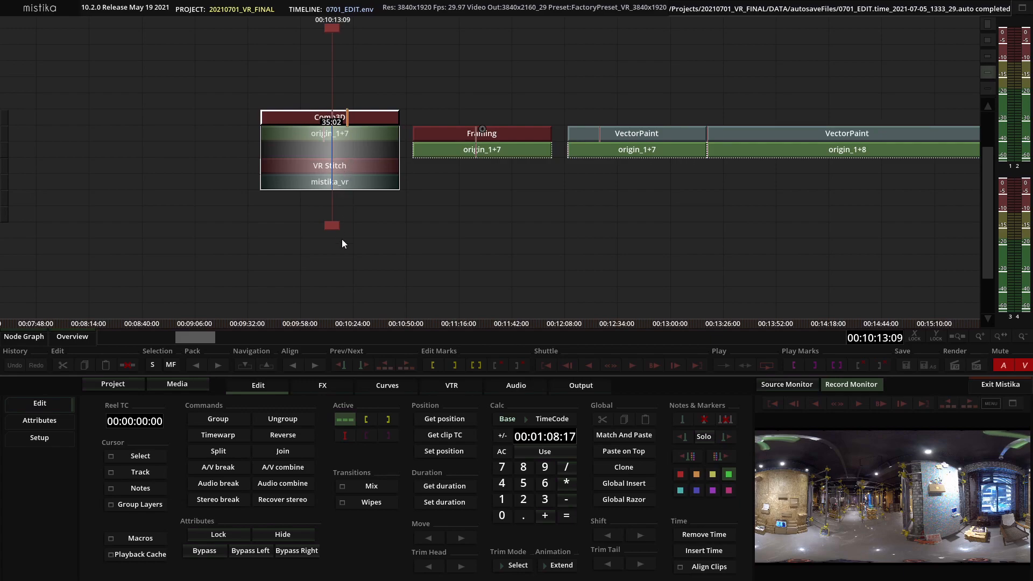
- Open the Comp3D composite for editing, leave the 360° view mode and select its VR Stitch layer
double_click(324, 118)
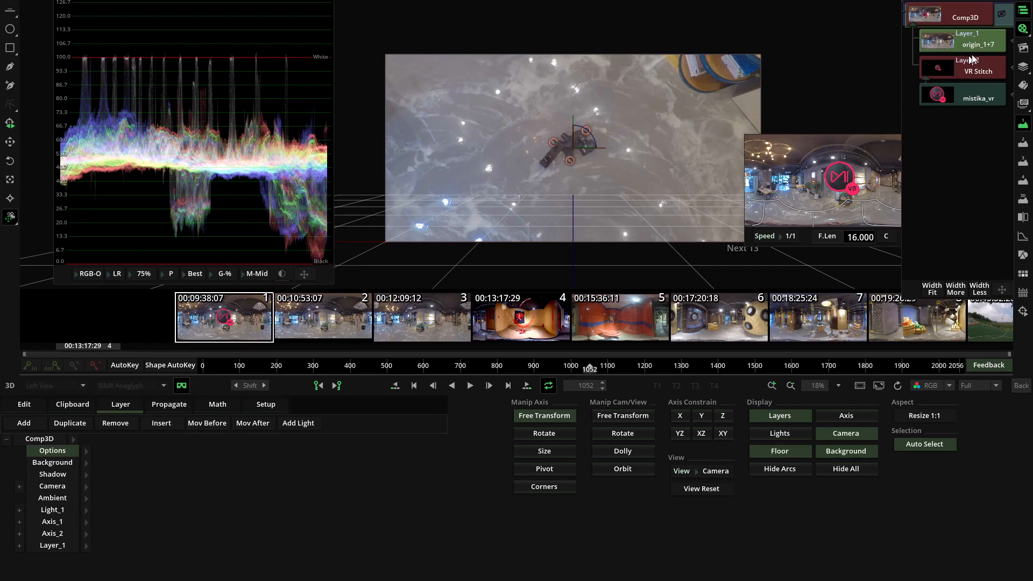
click(182, 386)
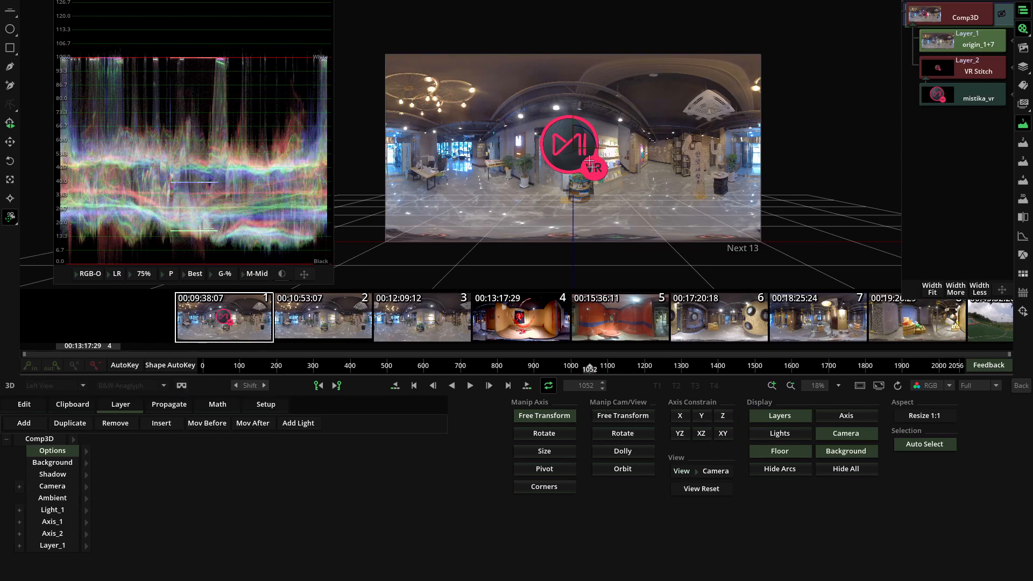
click(972, 72)
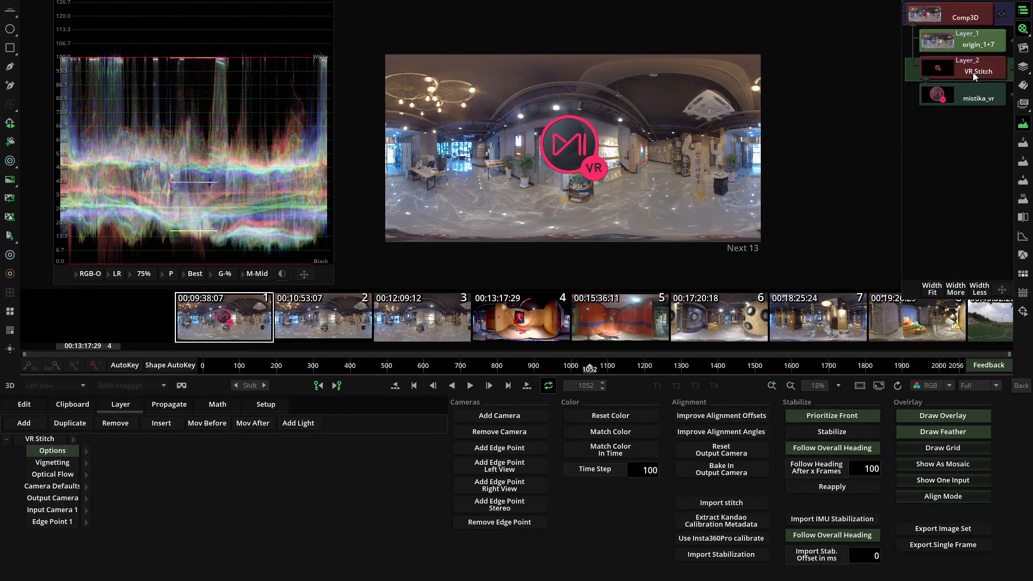
- Try Tiny Planet mapping on the VR Stitch's Output Camera and reset the output camera
click(86, 499)
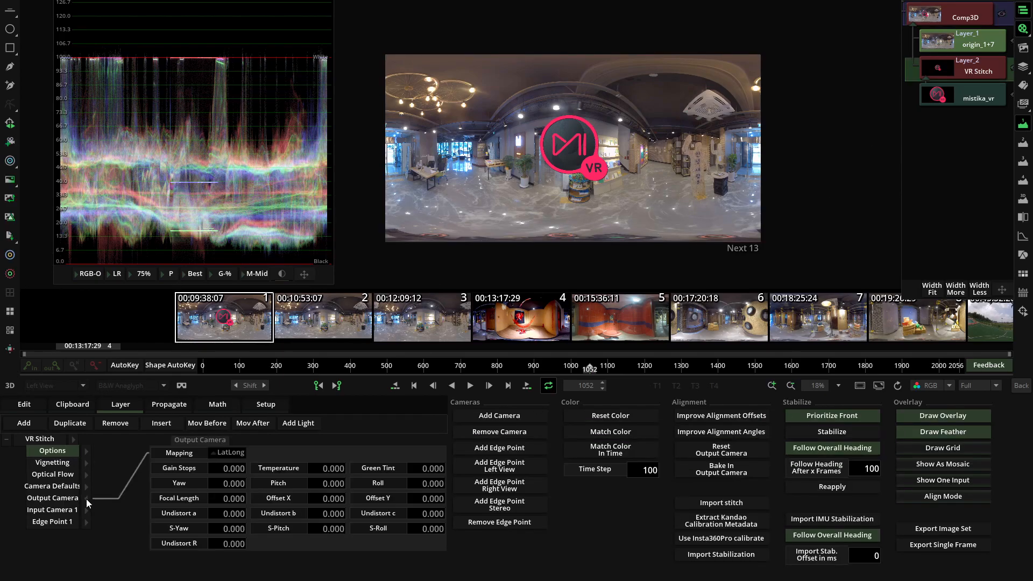
click(231, 453)
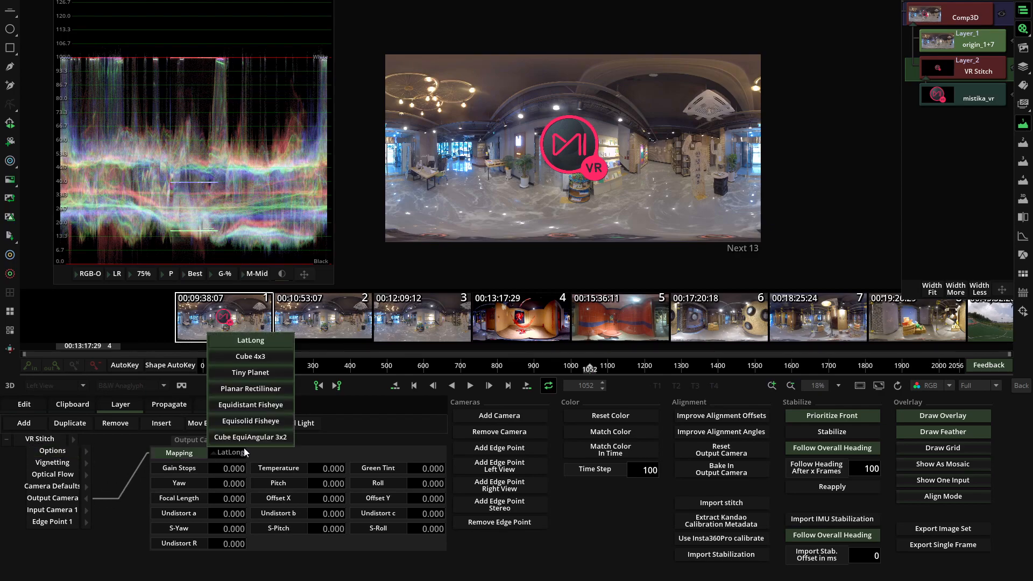
click(237, 373)
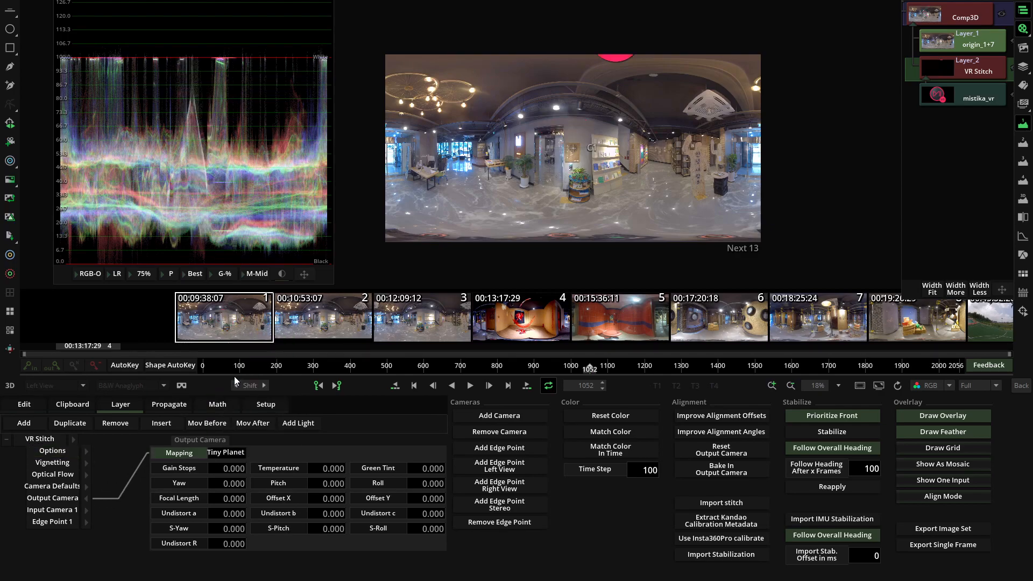
double_click(66, 497)
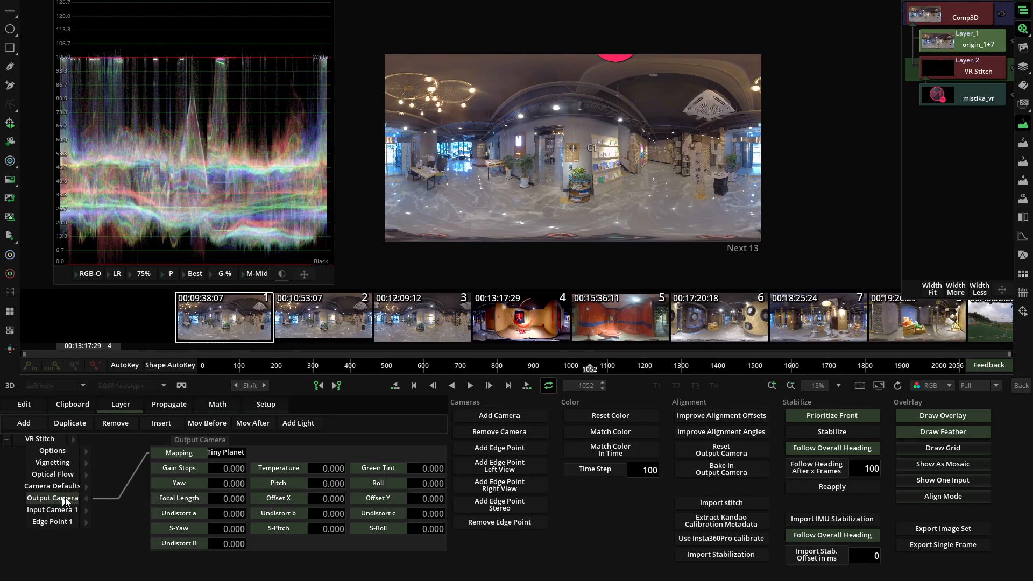
- Switch the mapping of the VR Stitch's Input Camera 1 to Tiny Planet and undo the change
click(86, 508)
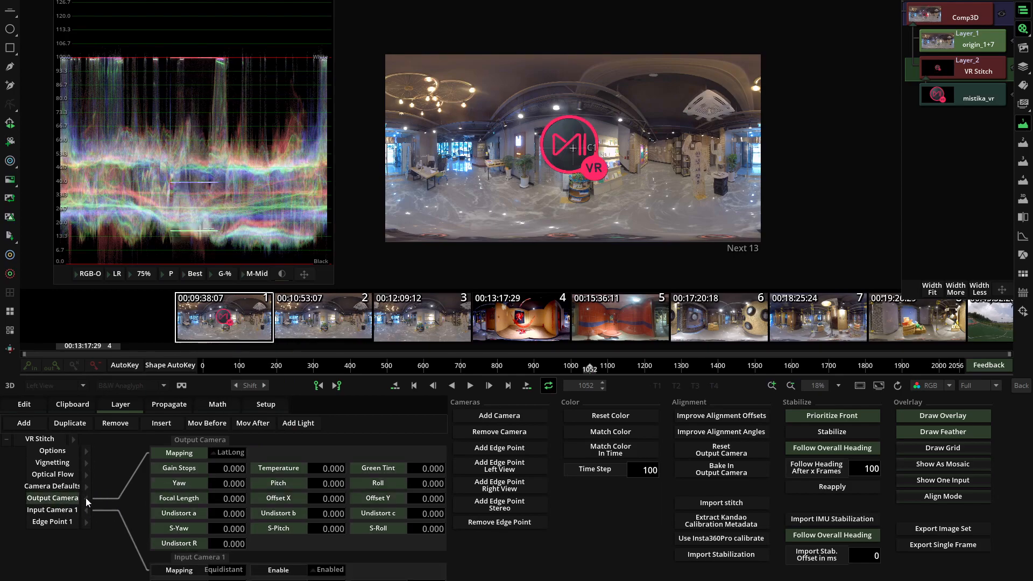
click(221, 453)
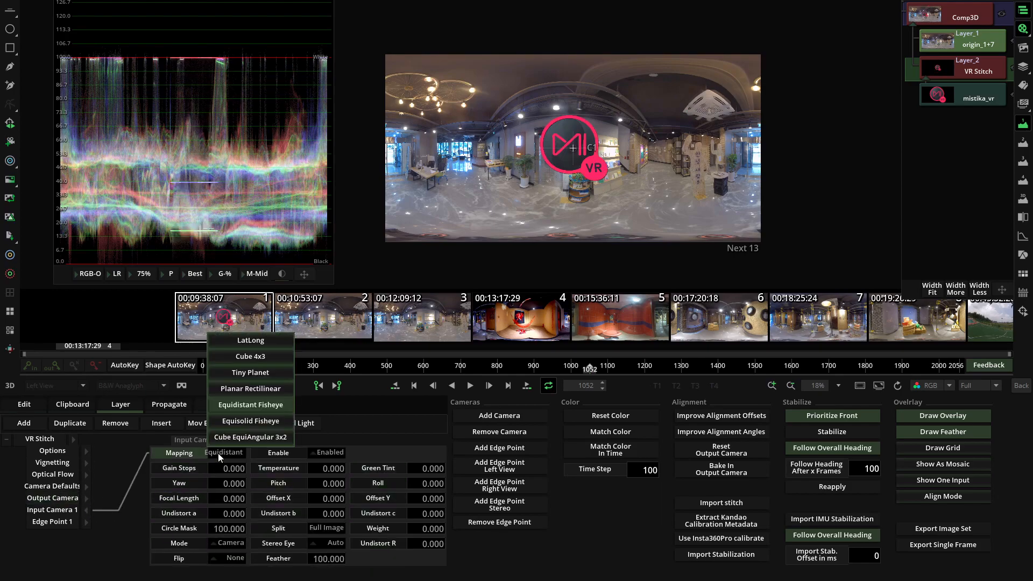
click(250, 373)
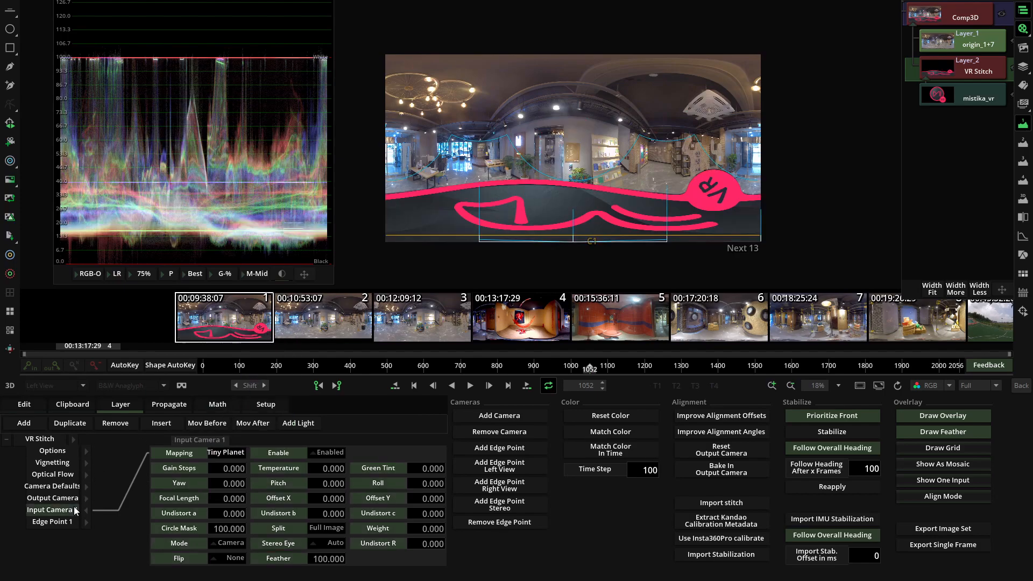
key(ctrl+z)
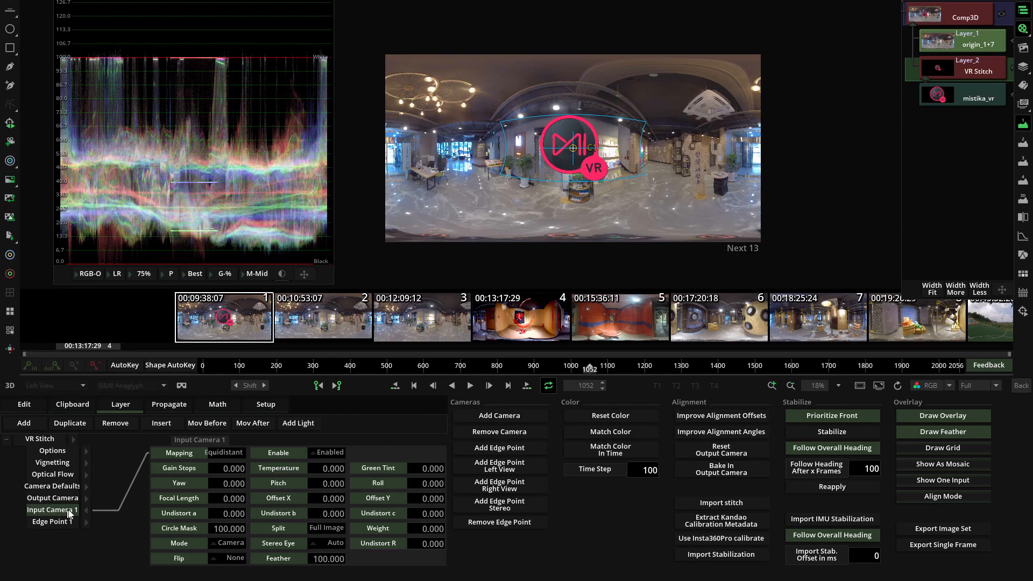
- Set Input Camera 1's mapping to Tiny Planet and check the logo on the floor in the 360° view
click(217, 451)
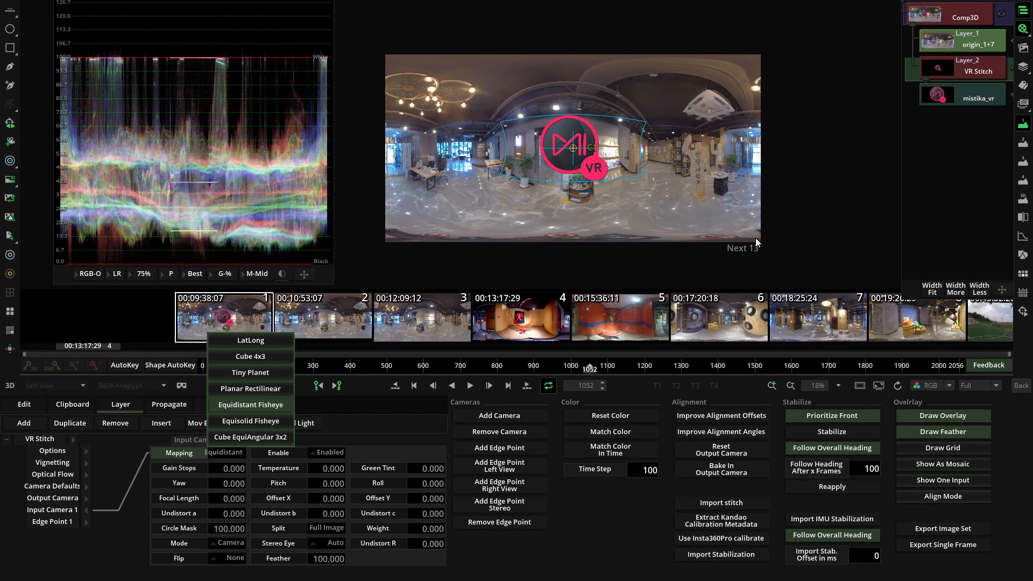
click(248, 373)
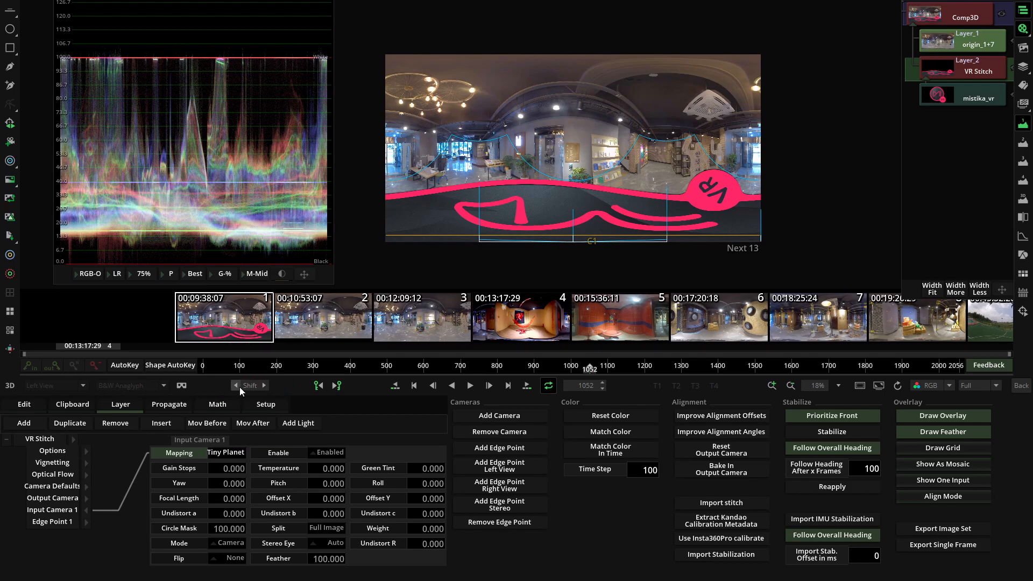
click(181, 385)
drag(841, 214, 808, 198)
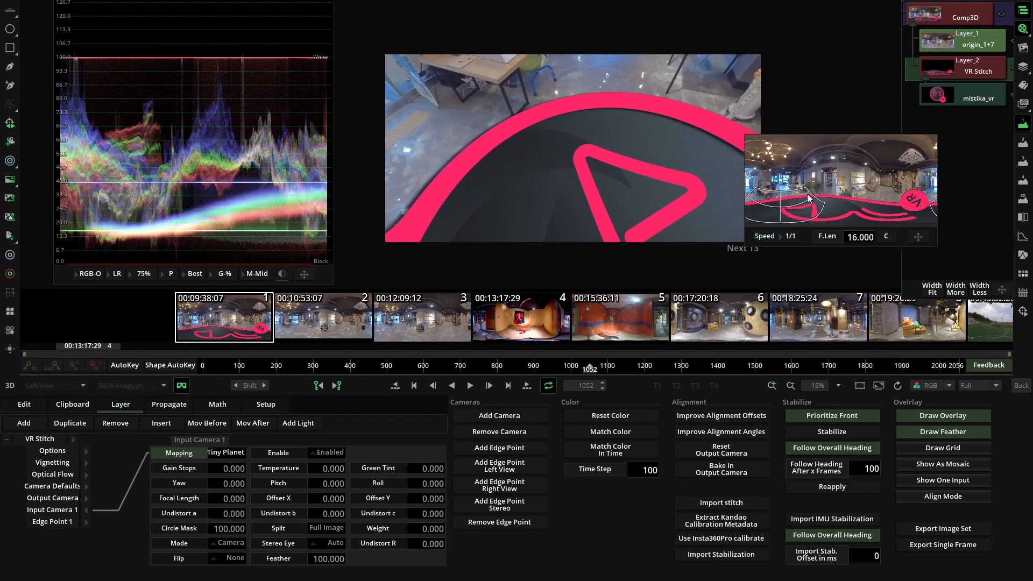
click(181, 385)
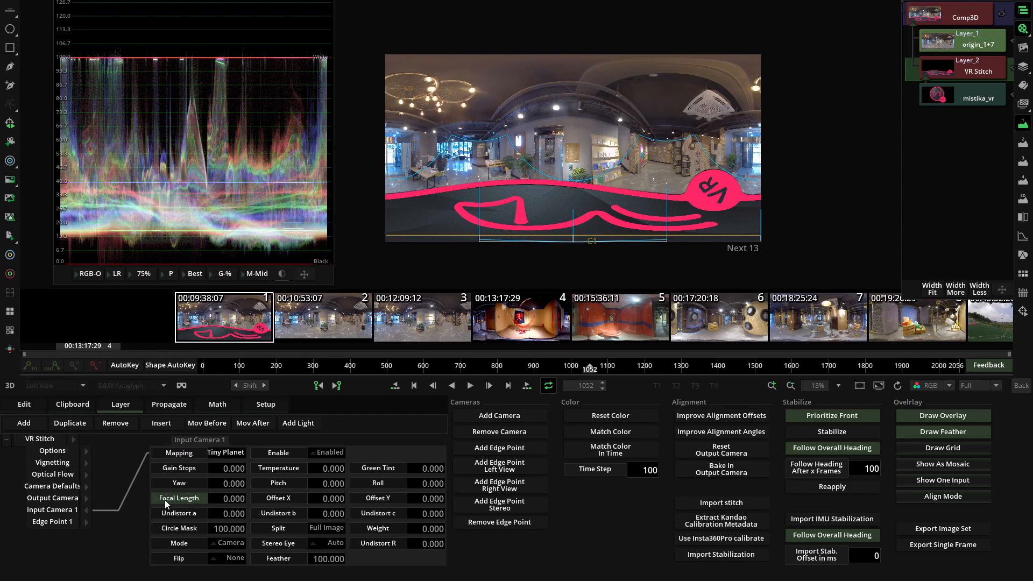
- Set Input Camera 1's focal length to 62.600 and check the logo's size over the tripod in the 360° view
drag(229, 498, 692, 455)
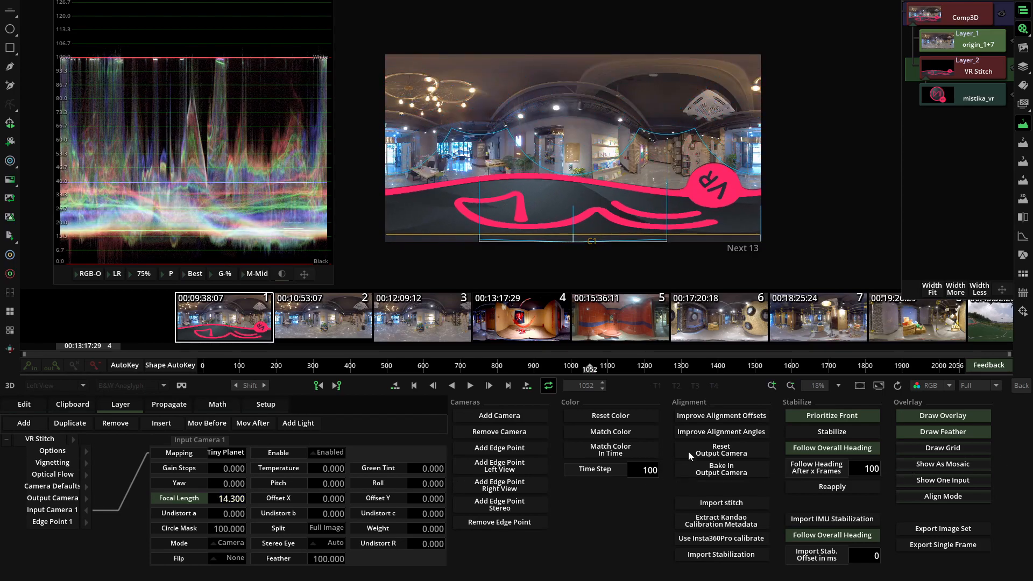
drag(225, 500, 538, 481)
drag(220, 499, 511, 483)
drag(228, 499, 409, 489)
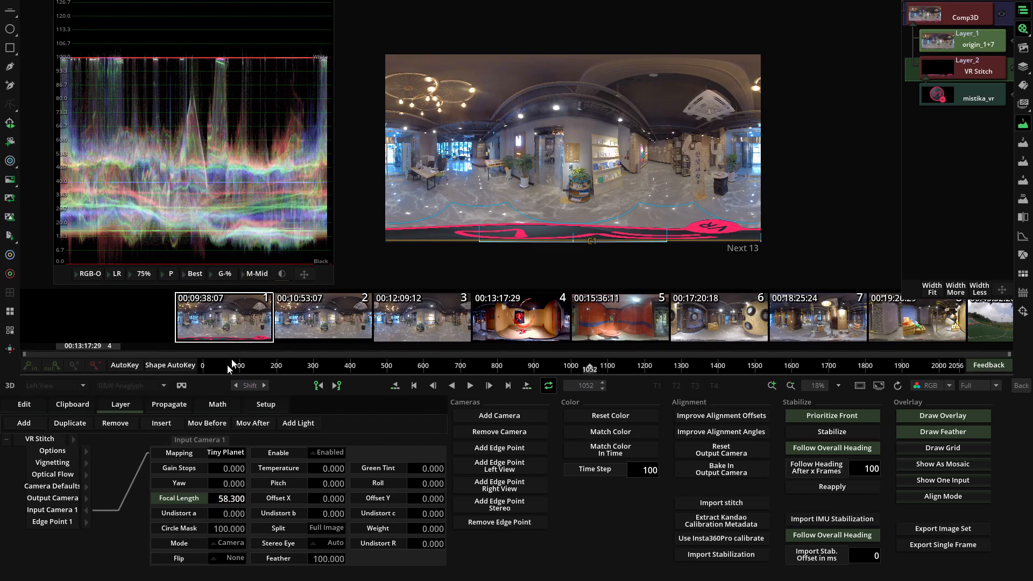
click(183, 385)
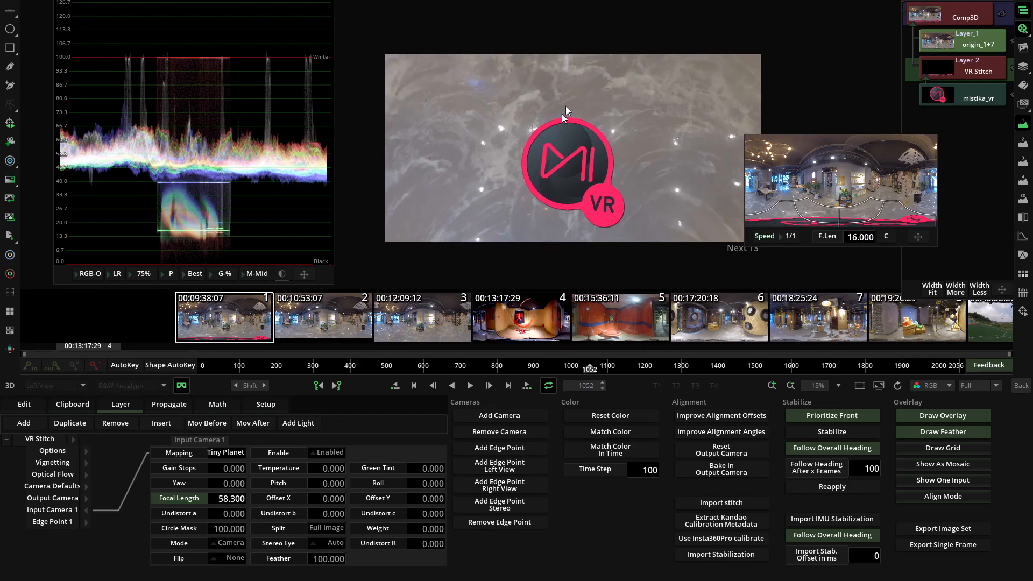
drag(216, 497, 369, 430)
click(181, 386)
click(182, 387)
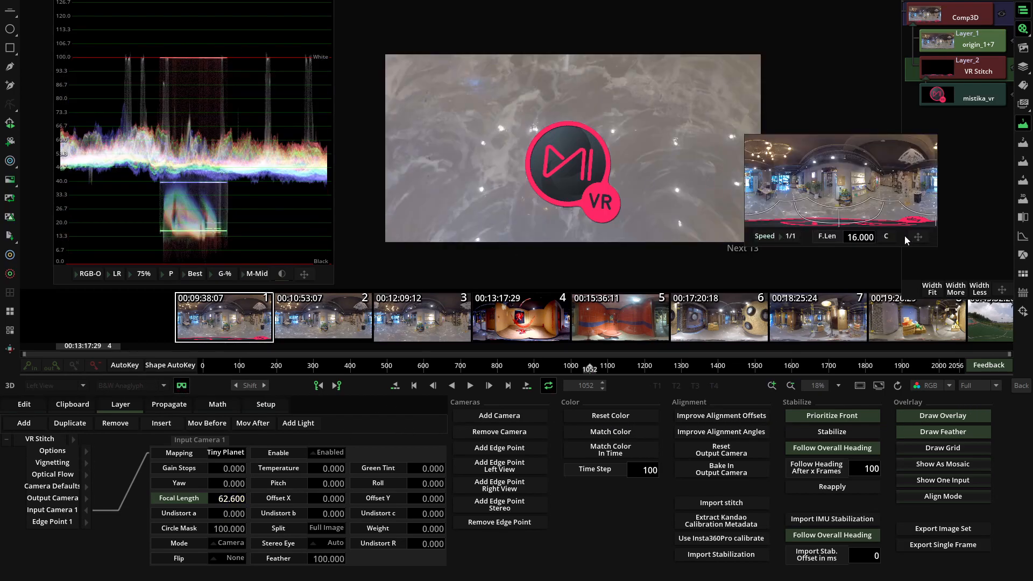
drag(848, 185, 849, 231)
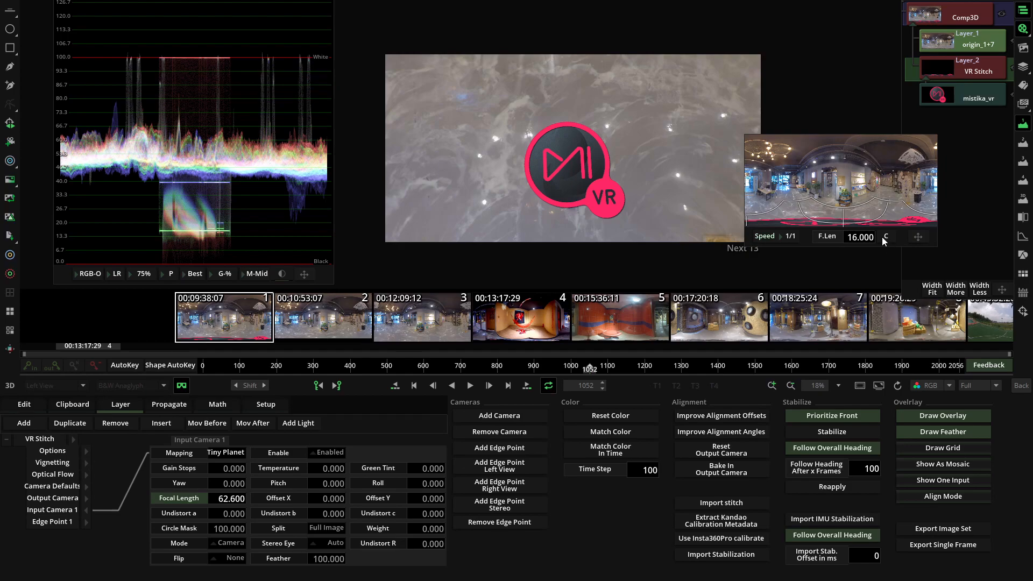
- Turn off the 360° view and return from the VR Stitch editor to the timeline
click(181, 385)
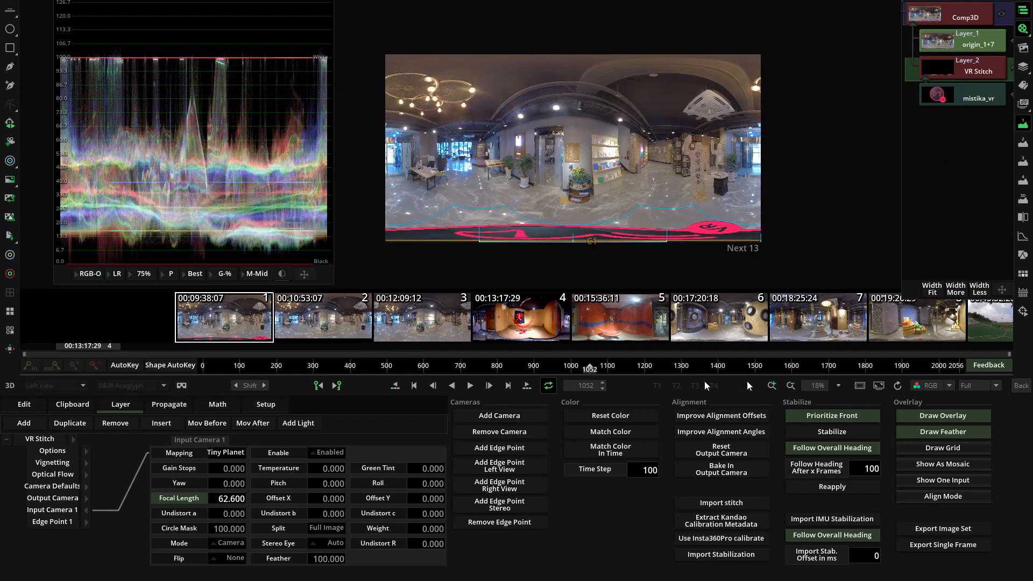
click(1021, 385)
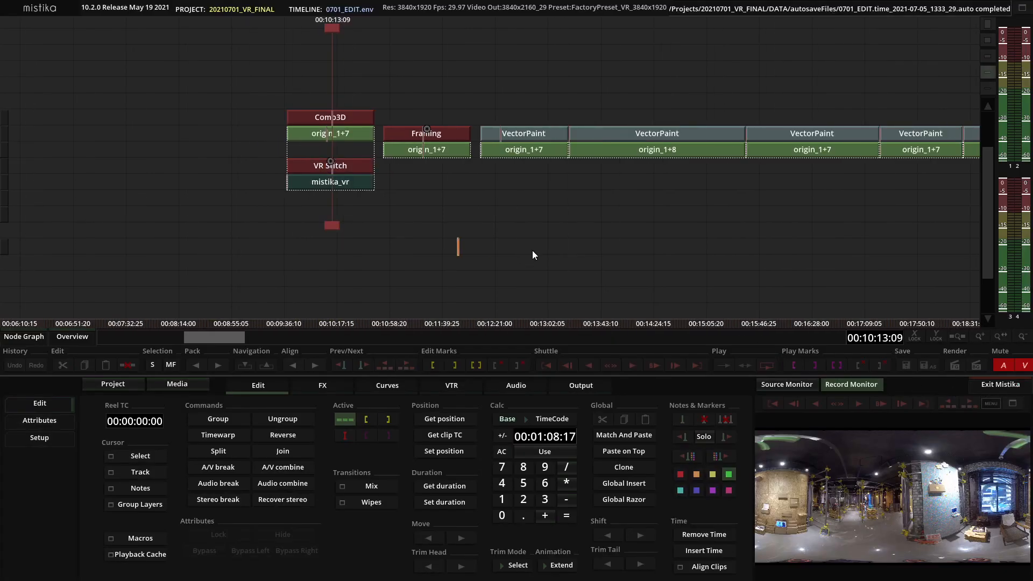
scroll(531, 251, up, 1)
- Raise the Framing stack with its origin_1+7 clip one track, level with Comp3D, and move the playhead over the first VectorPaint clip
click(557, 144)
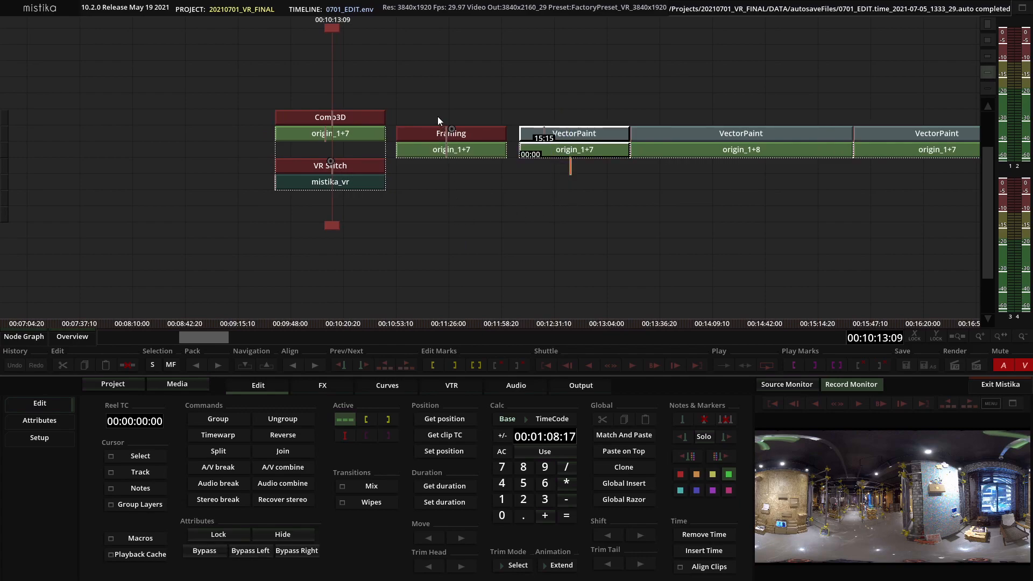
drag(447, 149, 446, 133)
click(445, 160)
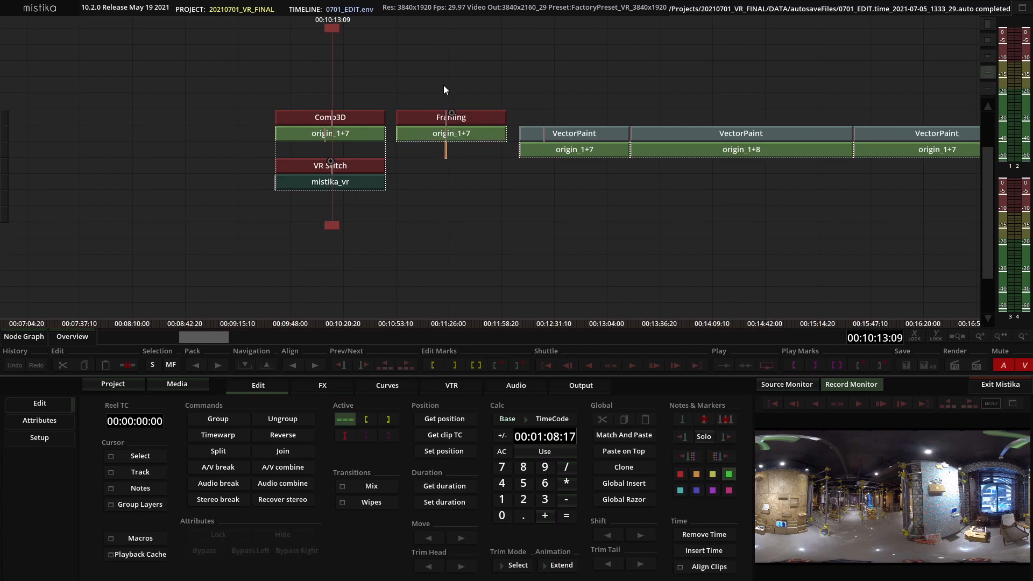
click(438, 114)
click(431, 167)
drag(329, 226, 545, 234)
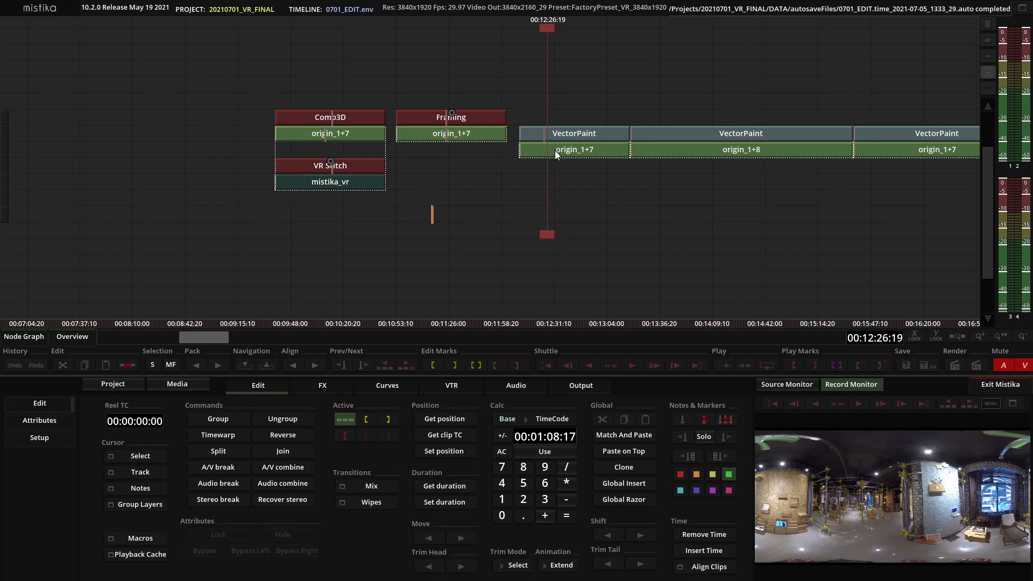
- Select the Comp3D, Framing and first VectorPaint stacks and set the edit marks around them, from 09:38:07 to 13:17:29
scroll(554, 238, down, 2)
scroll(554, 241, down, 1)
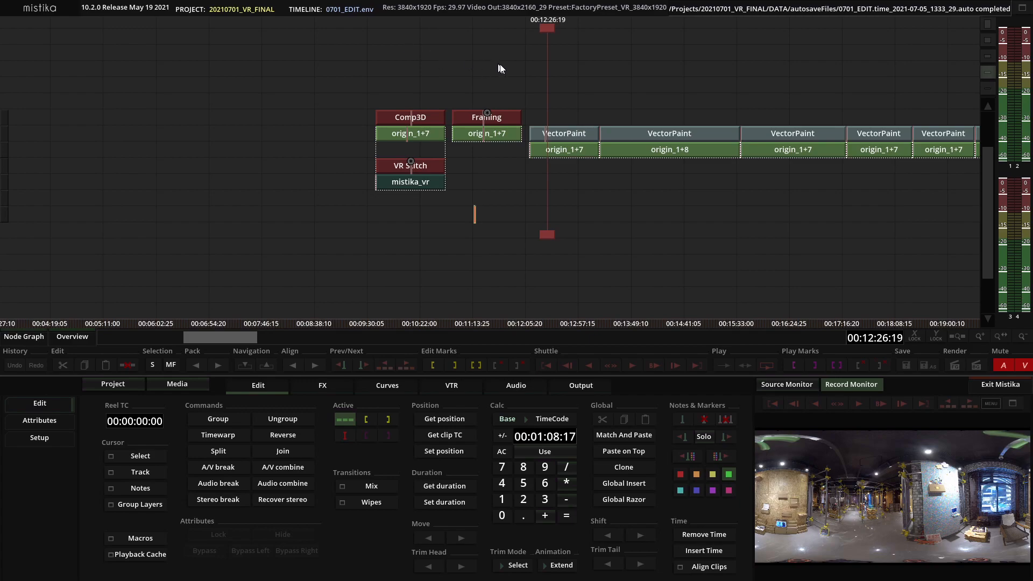
drag(434, 81, 560, 178)
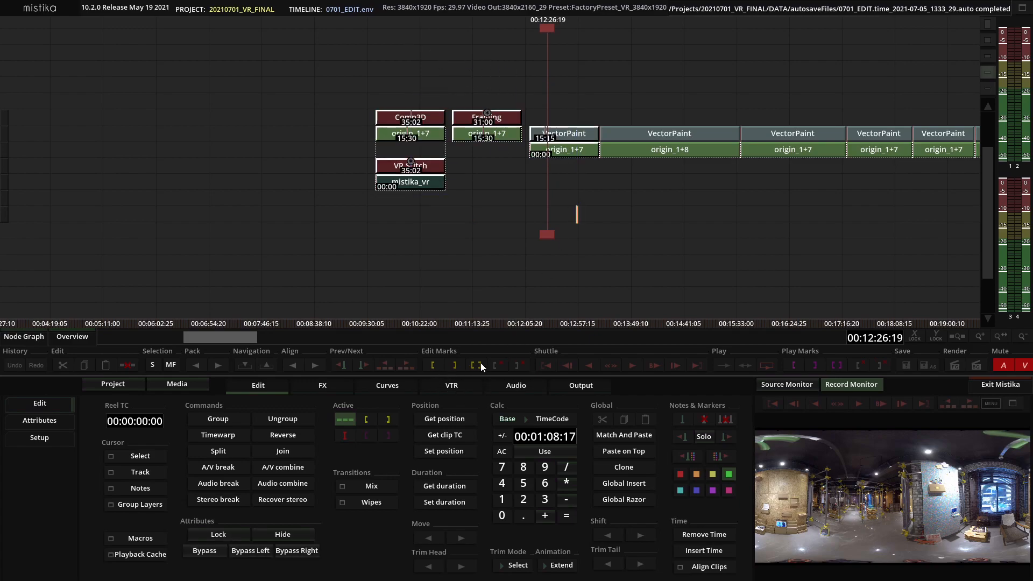
- Open the render output settings and choose MOV ProRes HQ as the QuickTime movie's video codec
click(568, 383)
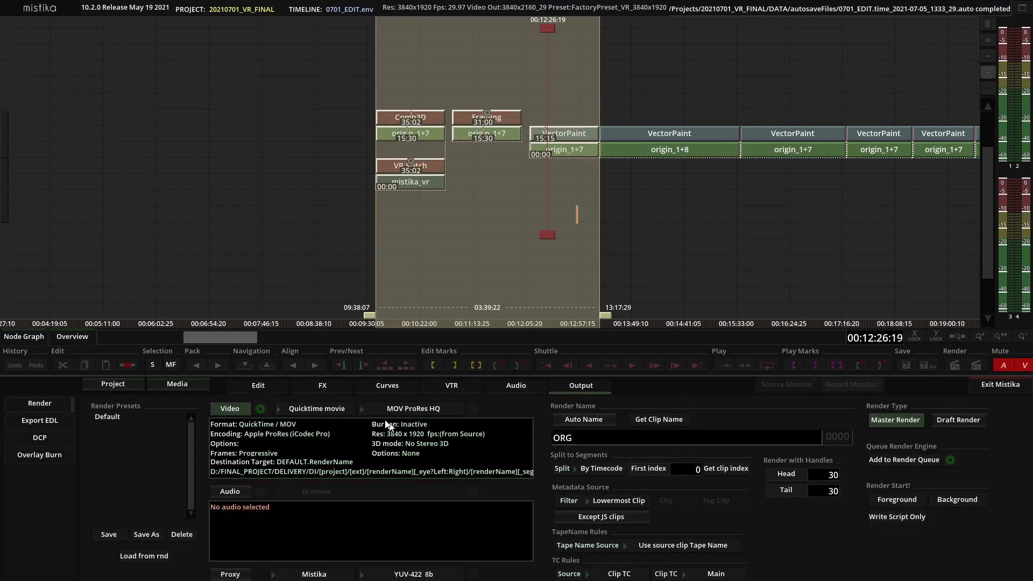
click(414, 408)
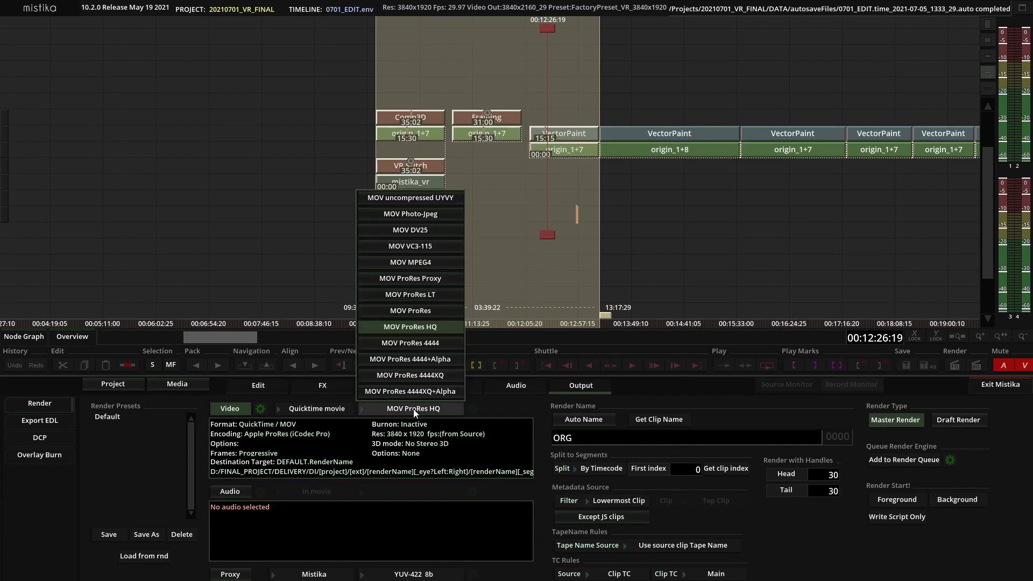
click(421, 329)
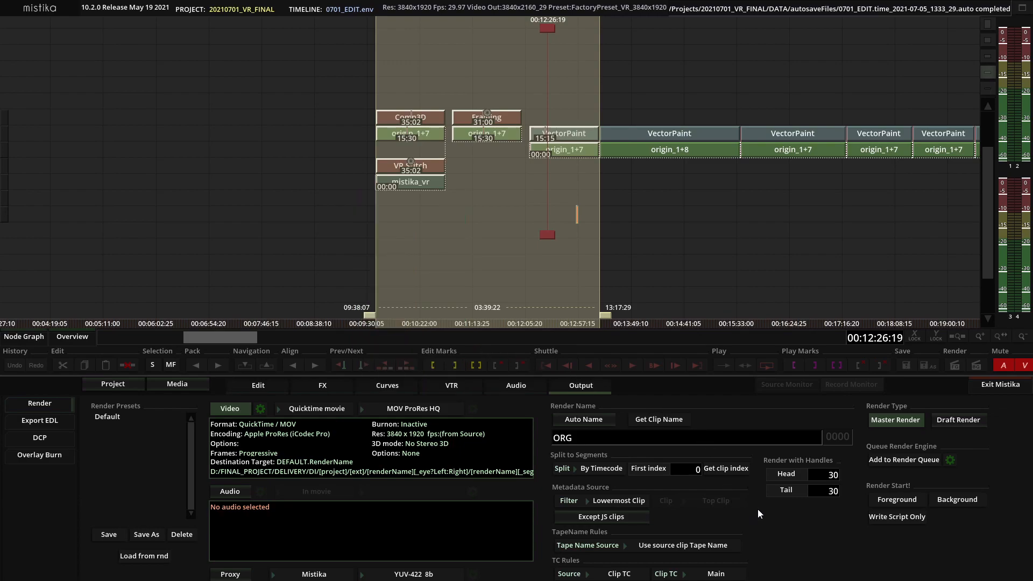